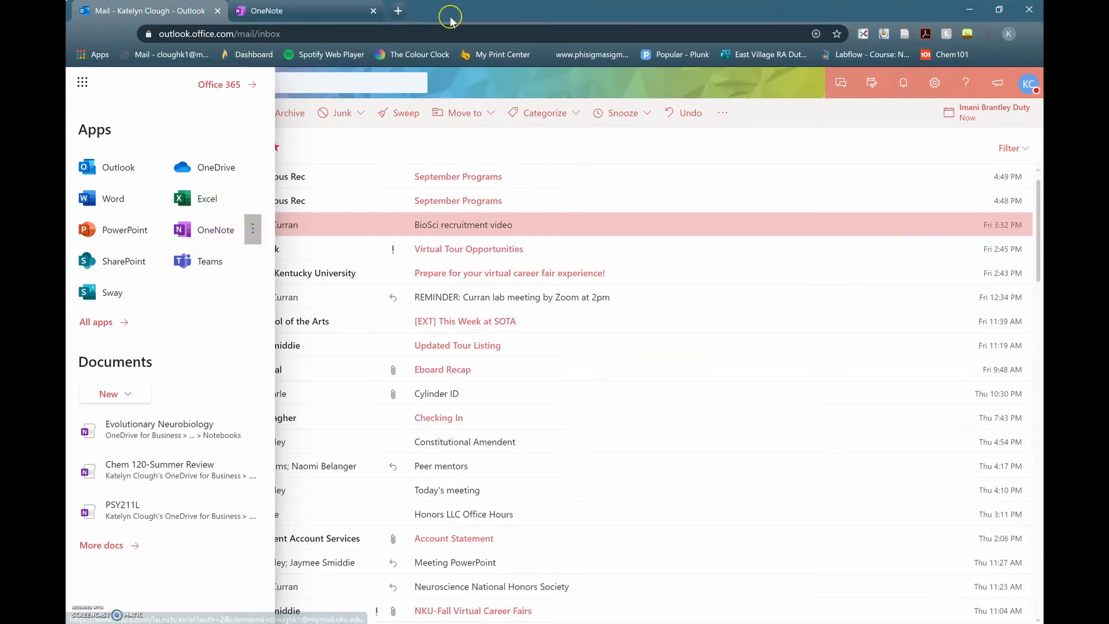
# View the OneNote options in the Office 365 app launcher, and switch to OneNote's open Che 120 notebook page
pyautogui.click(252, 230)
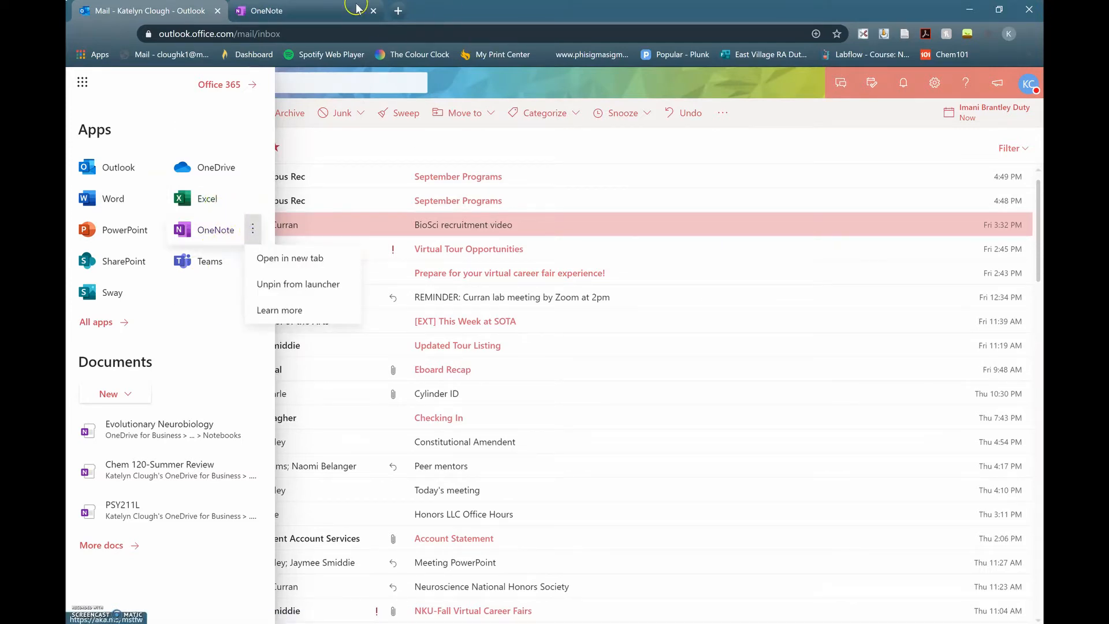
pyautogui.click(266, 11)
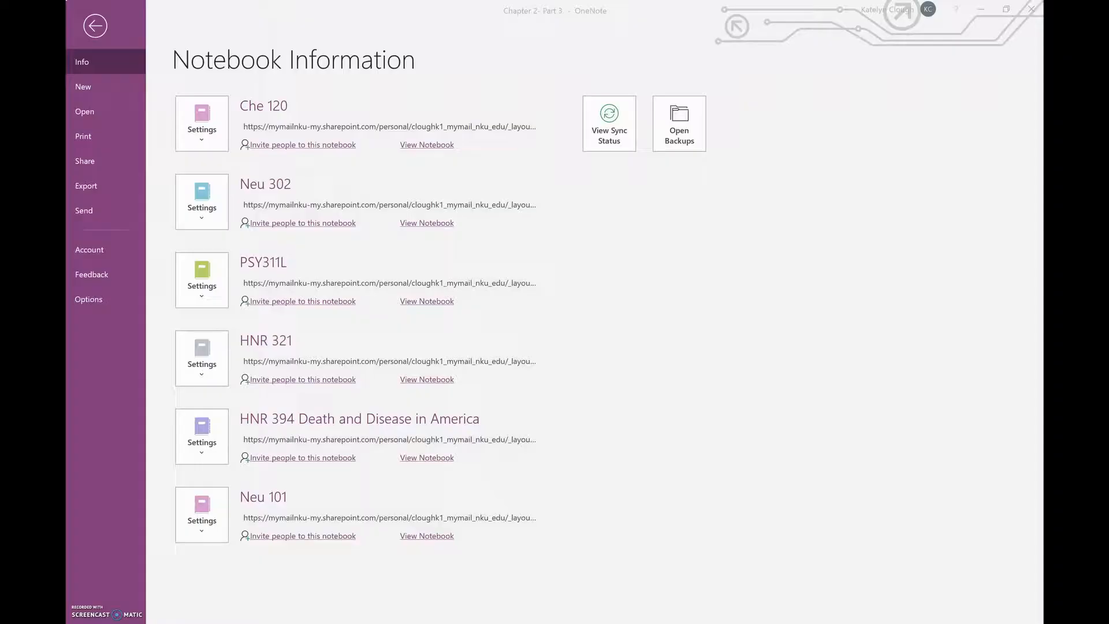
pyautogui.click(94, 25)
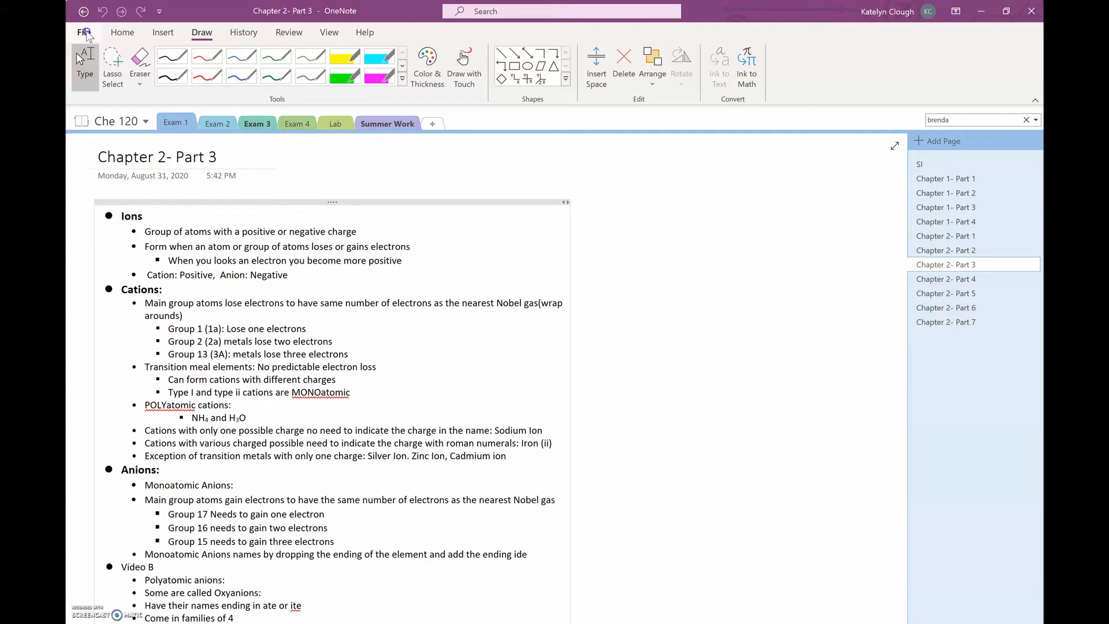
# Create a notebook named Honors Ex in the university OneDrive's Notebooks folder without sharing it
pyautogui.click(85, 33)
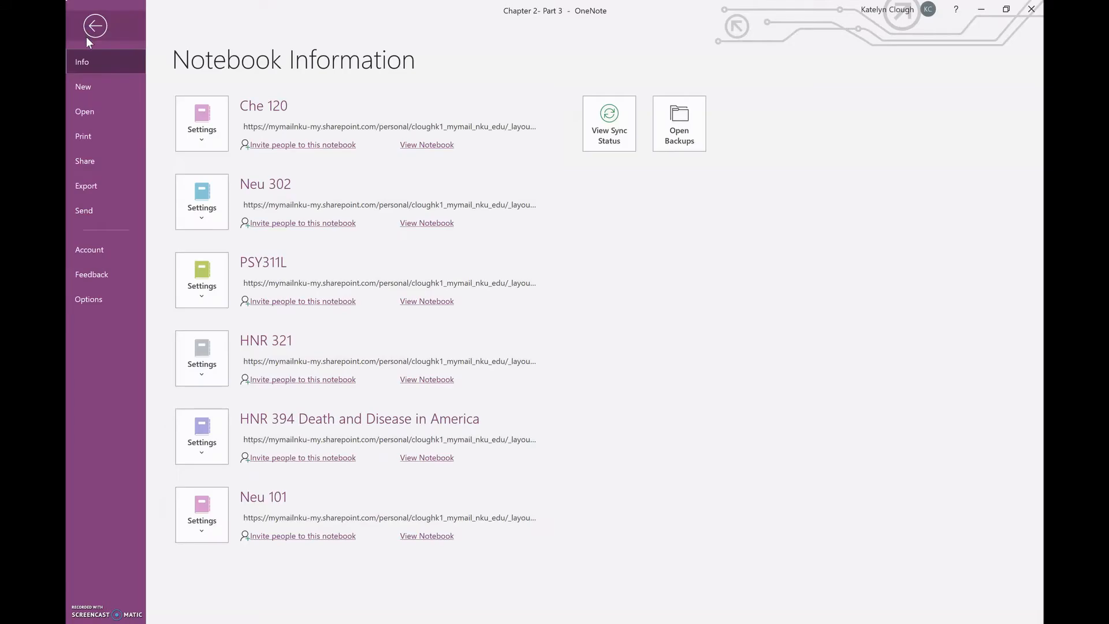
pyautogui.click(100, 88)
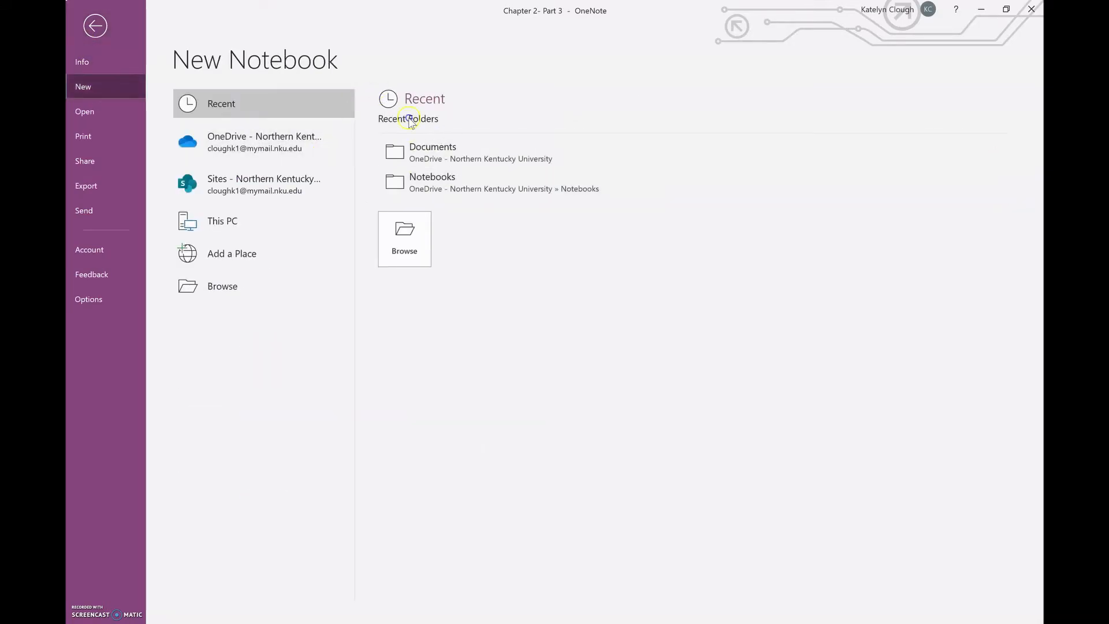
pyautogui.click(353, 144)
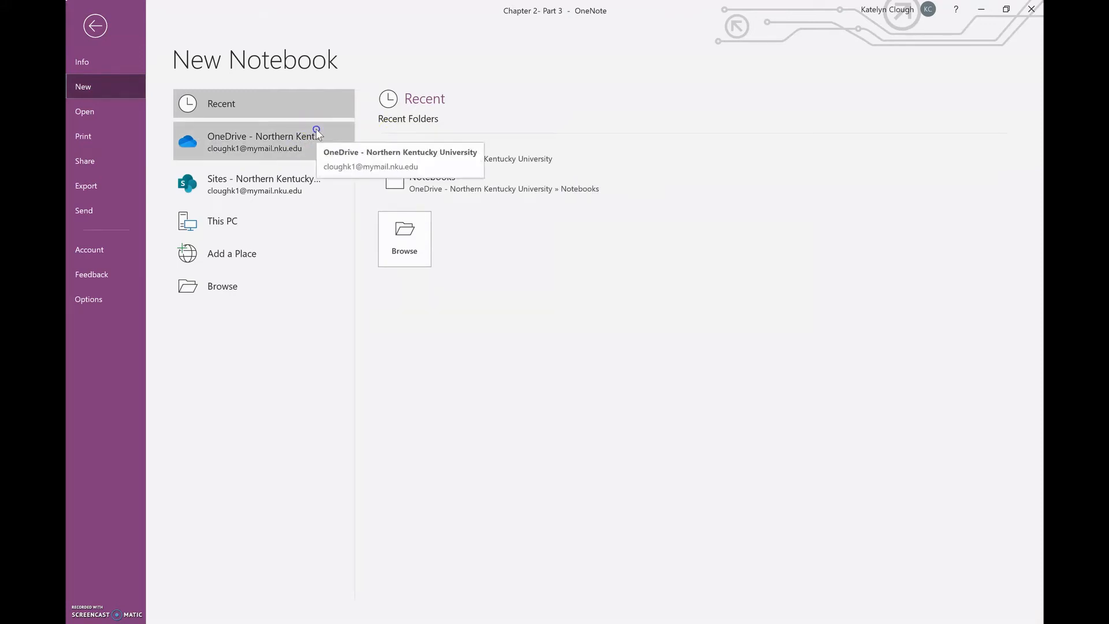
pyautogui.click(317, 131)
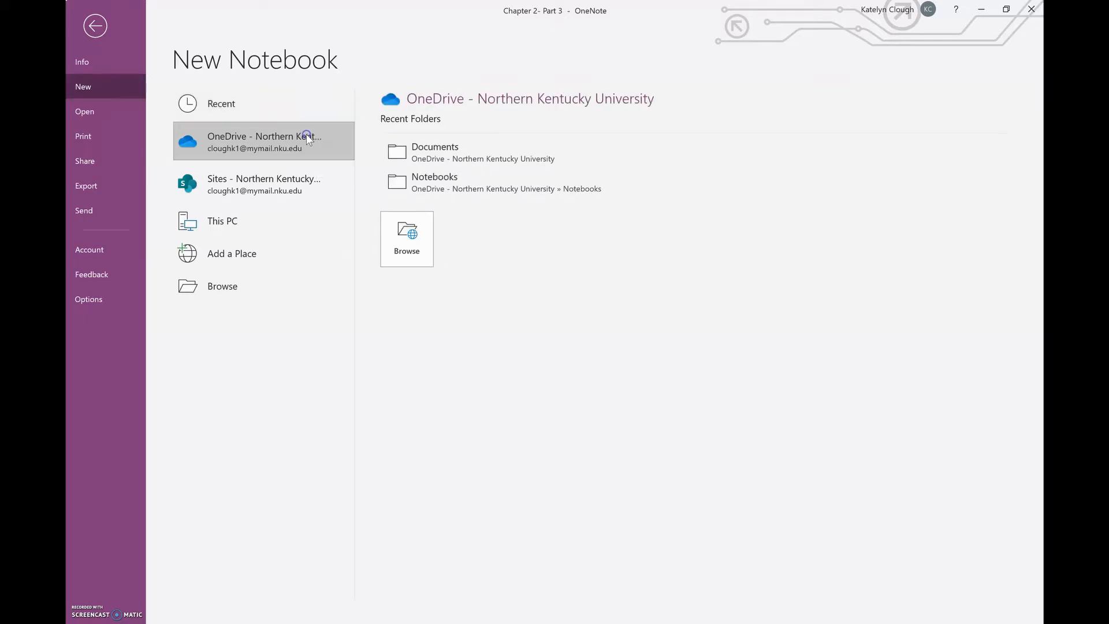
pyautogui.click(430, 188)
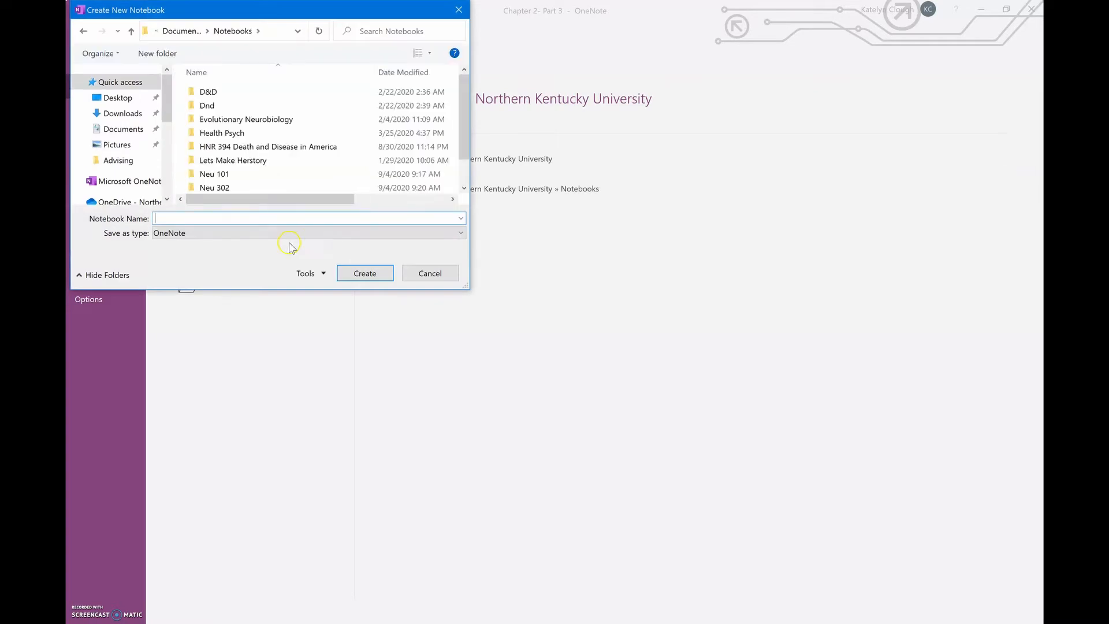
pyautogui.write('Honors Ex')
pyautogui.press('Return')
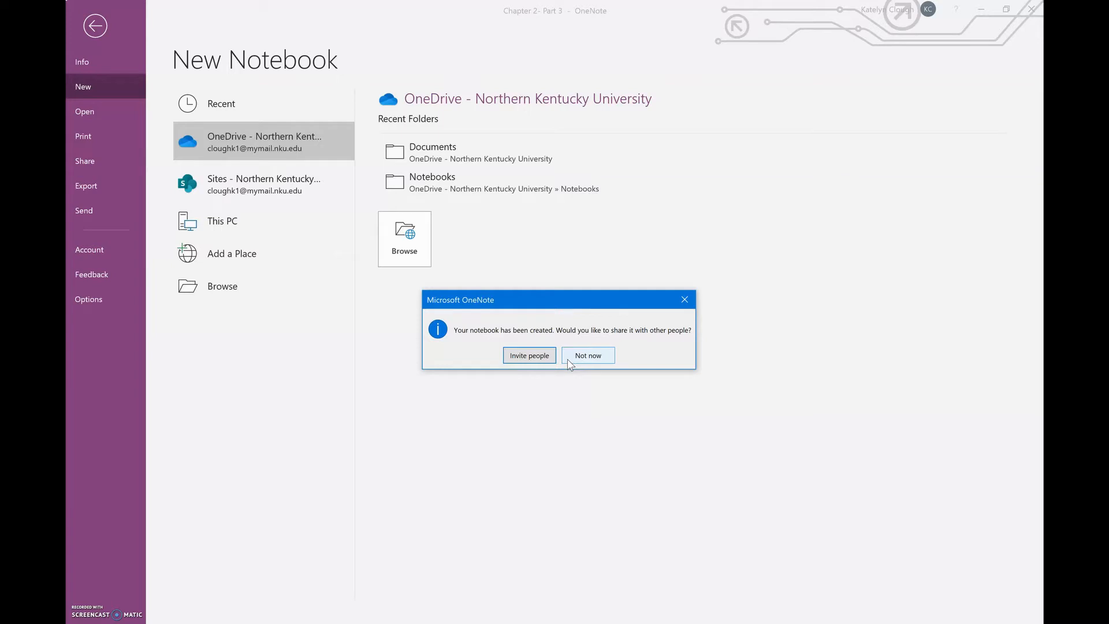
pyautogui.click(584, 356)
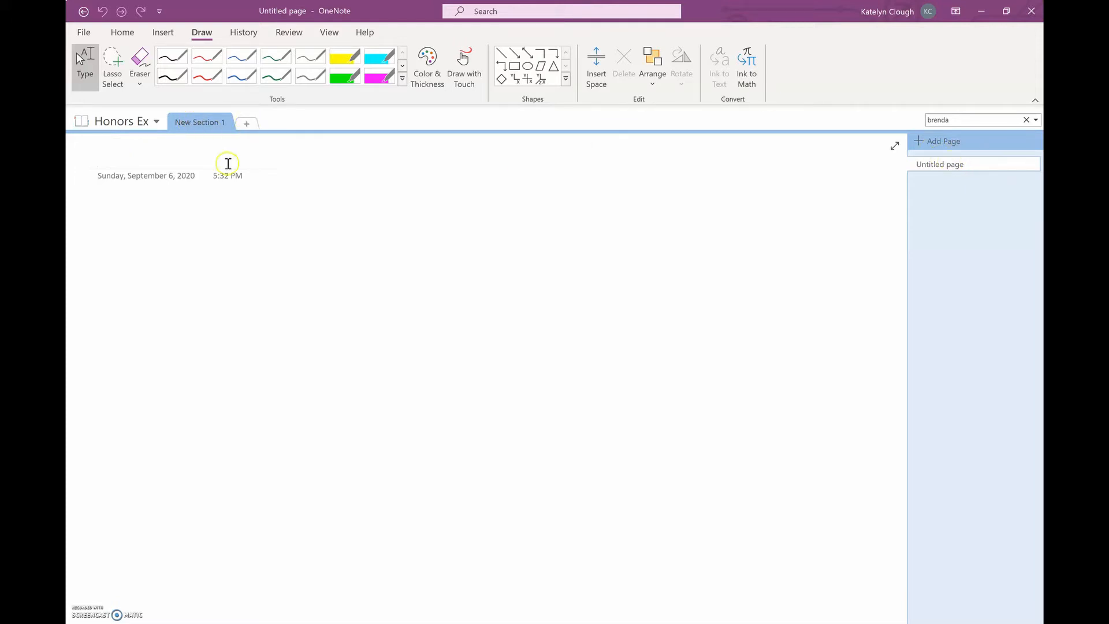
# Rename the notebook's first section Exam 1 and add a second section named Exam 2
pyautogui.doubleClick(215, 124)
pyautogui.write('Exam')
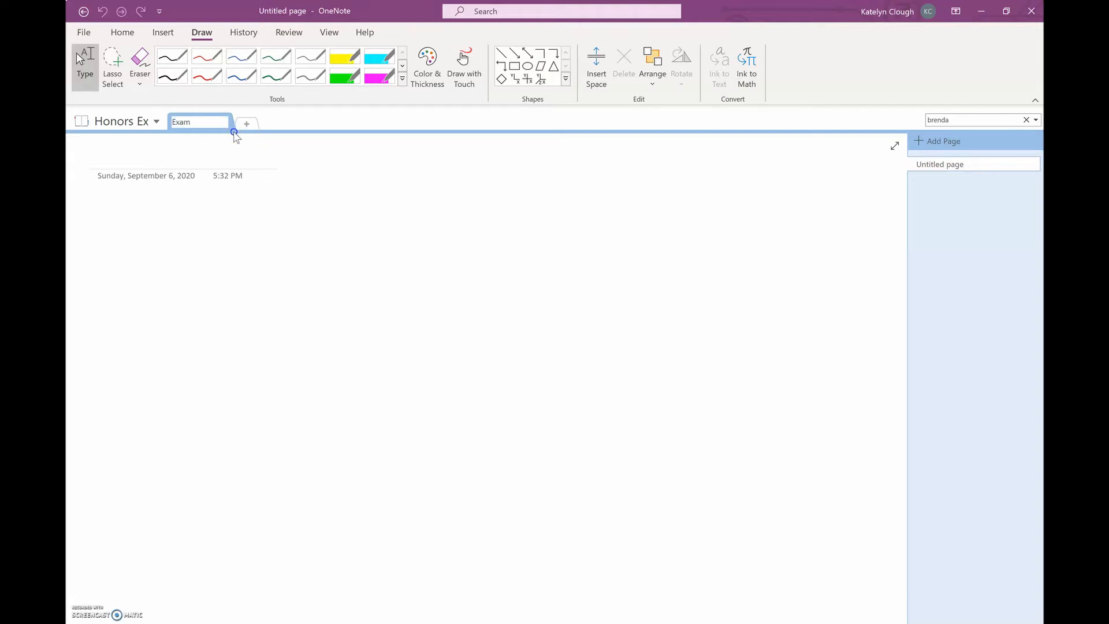
pyautogui.write(' 1')
pyautogui.click(242, 123)
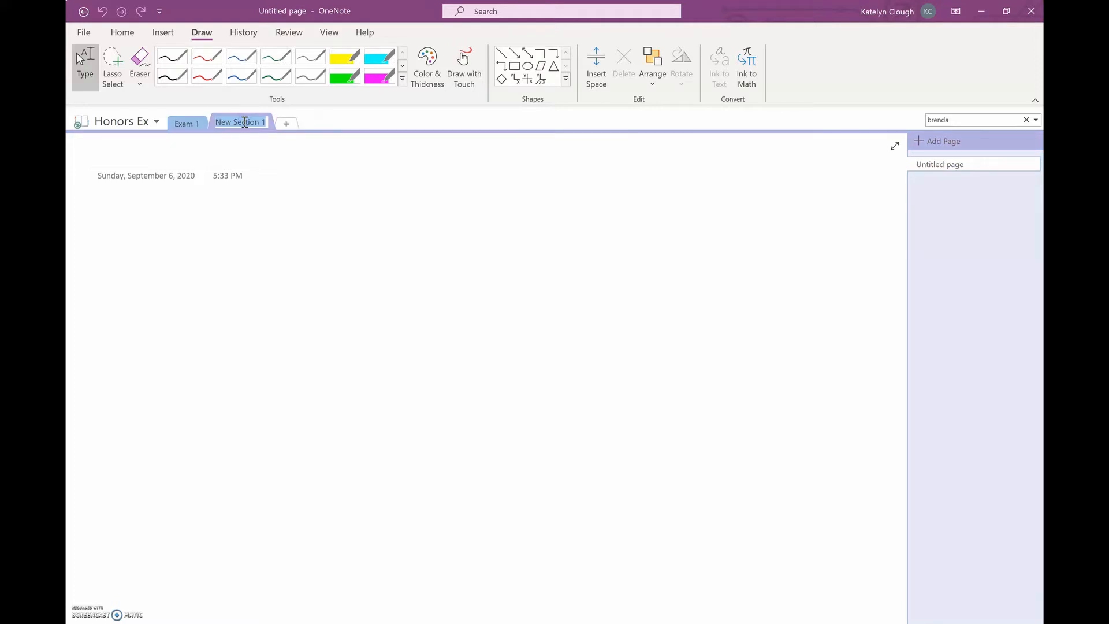
pyautogui.write('Exam 2')
pyautogui.press('Return')
# Title the Exam 1 section's blank page 09-06-2020 and add a second page titled 09-07-2020
pyautogui.click(183, 123)
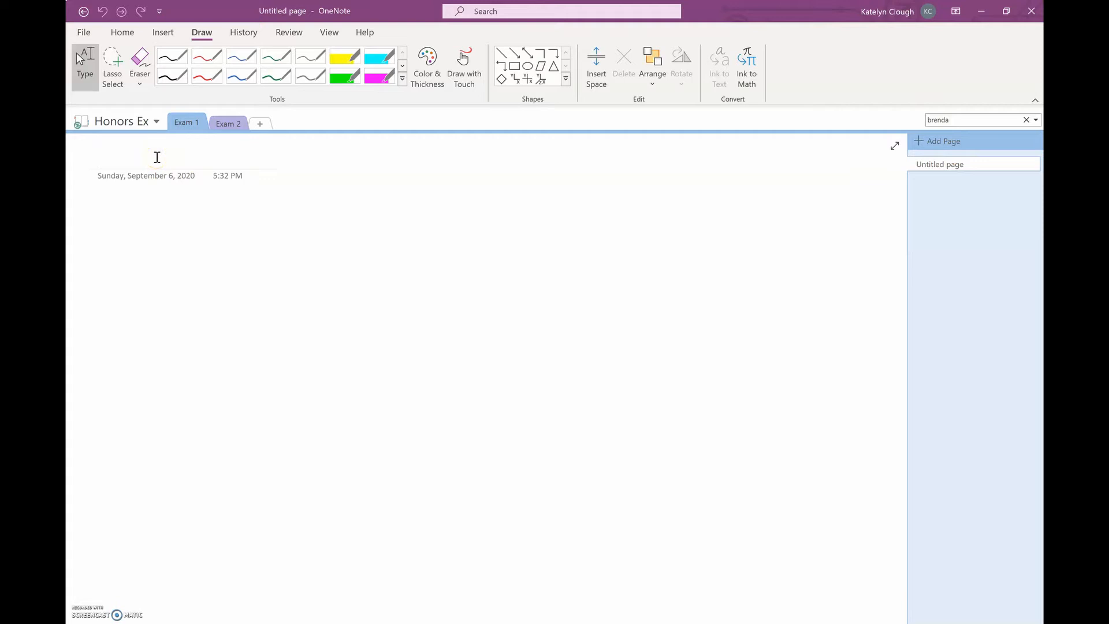
pyautogui.write('9')
pyautogui.press('BackSpace')
pyautogui.write('09/')
pyautogui.press('BackSpace')
pyautogui.write('-0')
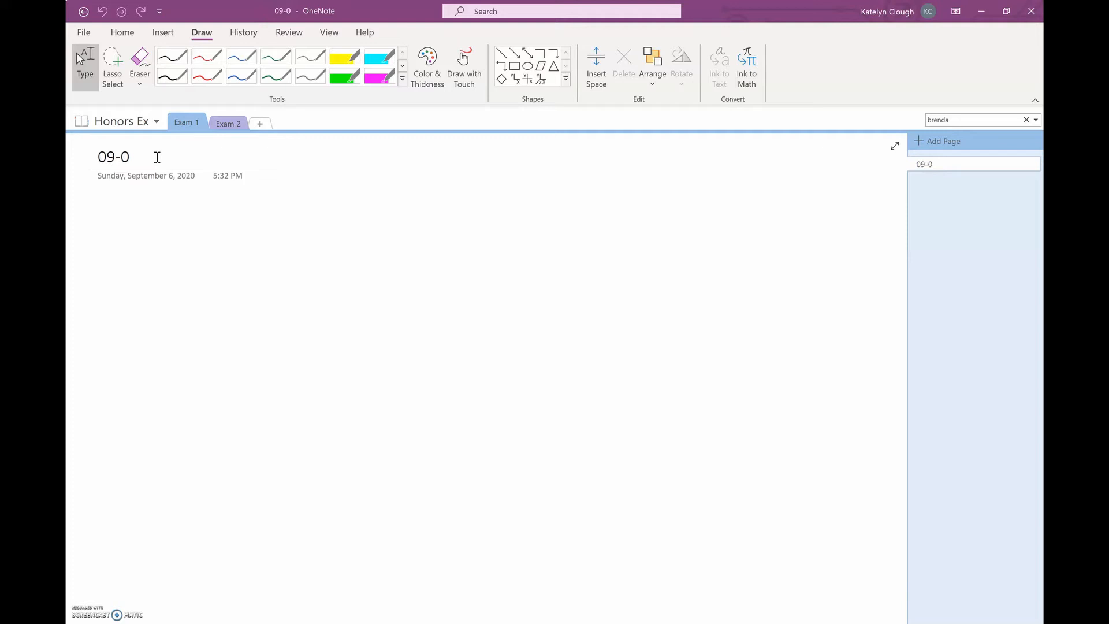
pyautogui.write('6-2020')
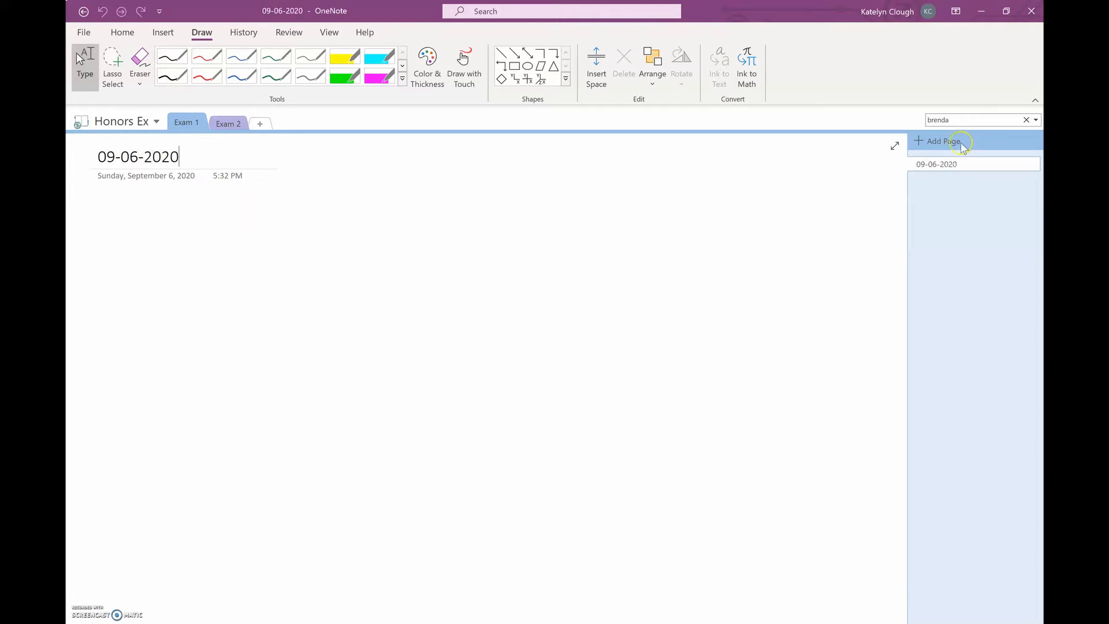
pyautogui.click(930, 152)
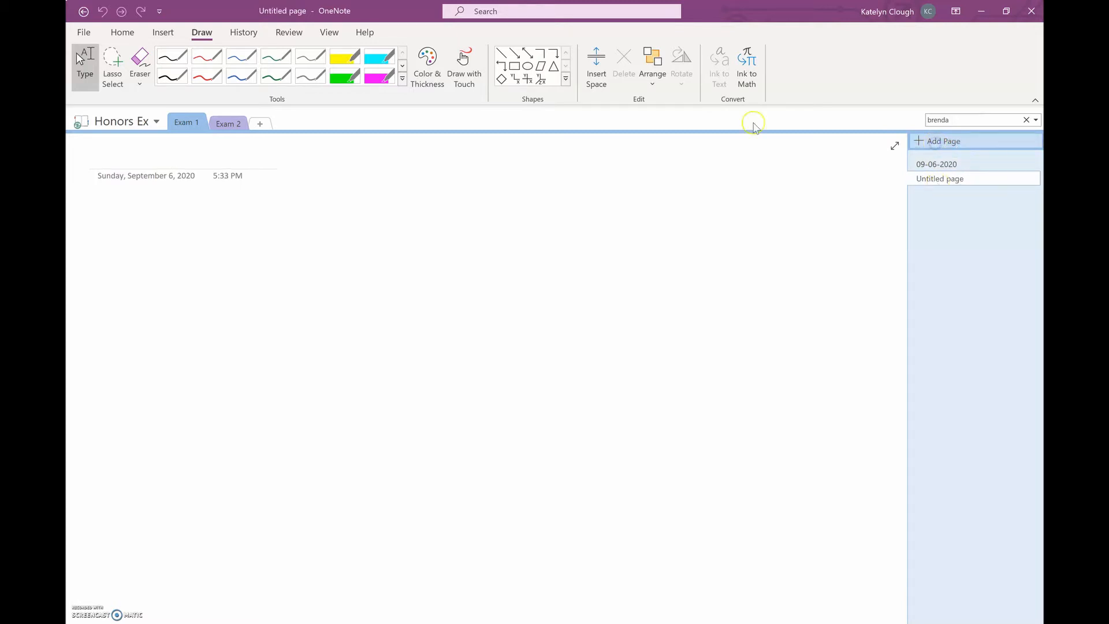
pyautogui.write('09-07-2020')
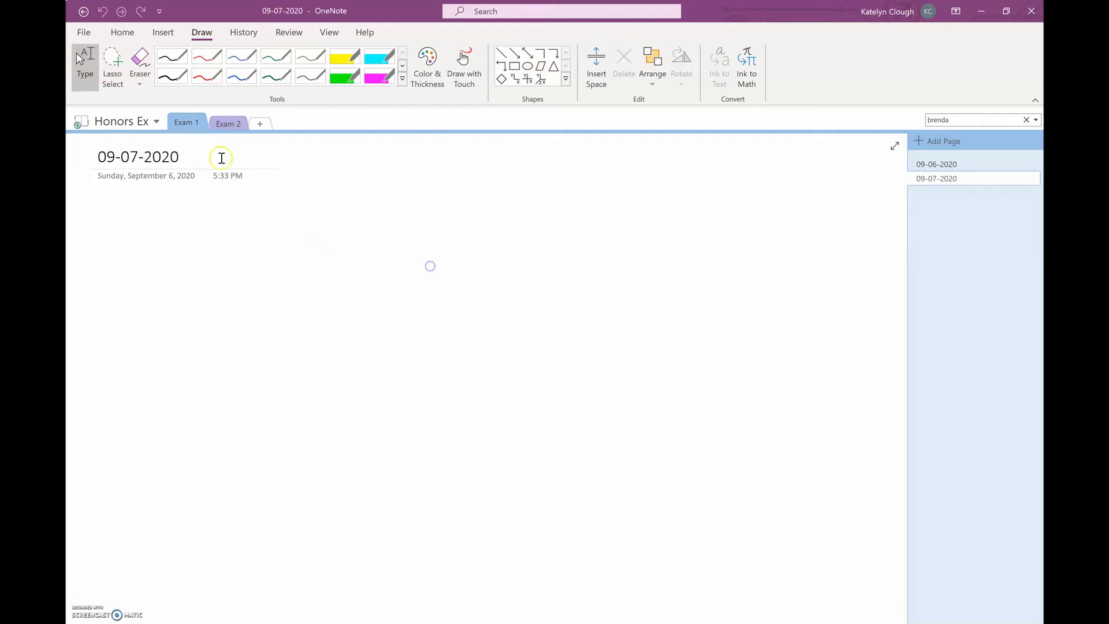
# Add a section named Chapter 1 and title its page Pg 1-20
pyautogui.click(260, 124)
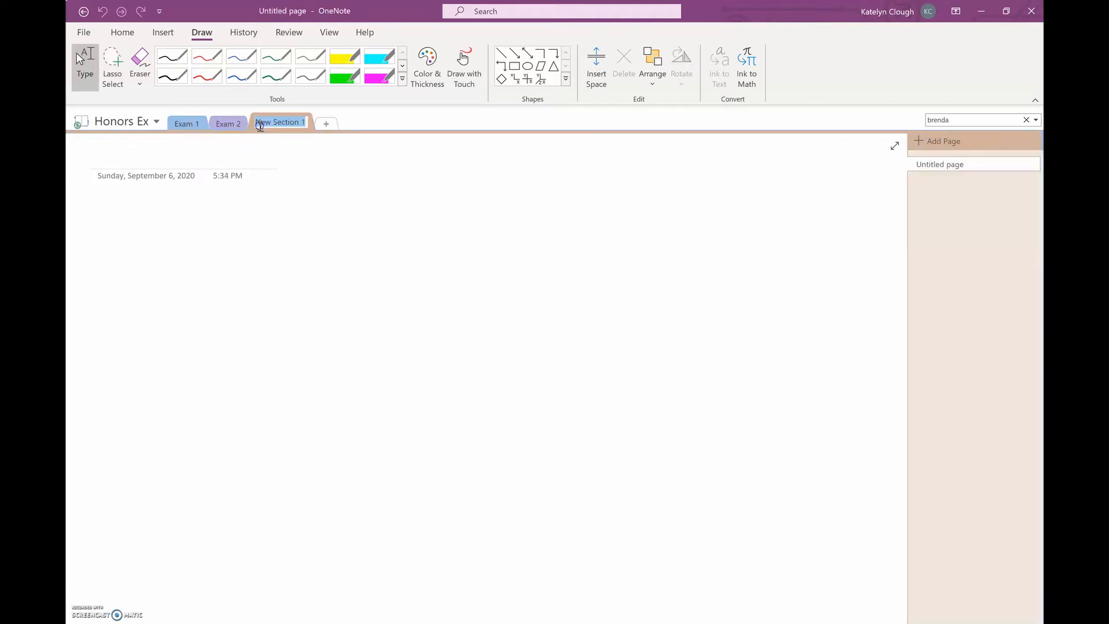
pyautogui.write('Chapter')
pyautogui.click(134, 156)
pyautogui.write('Pg1-20')
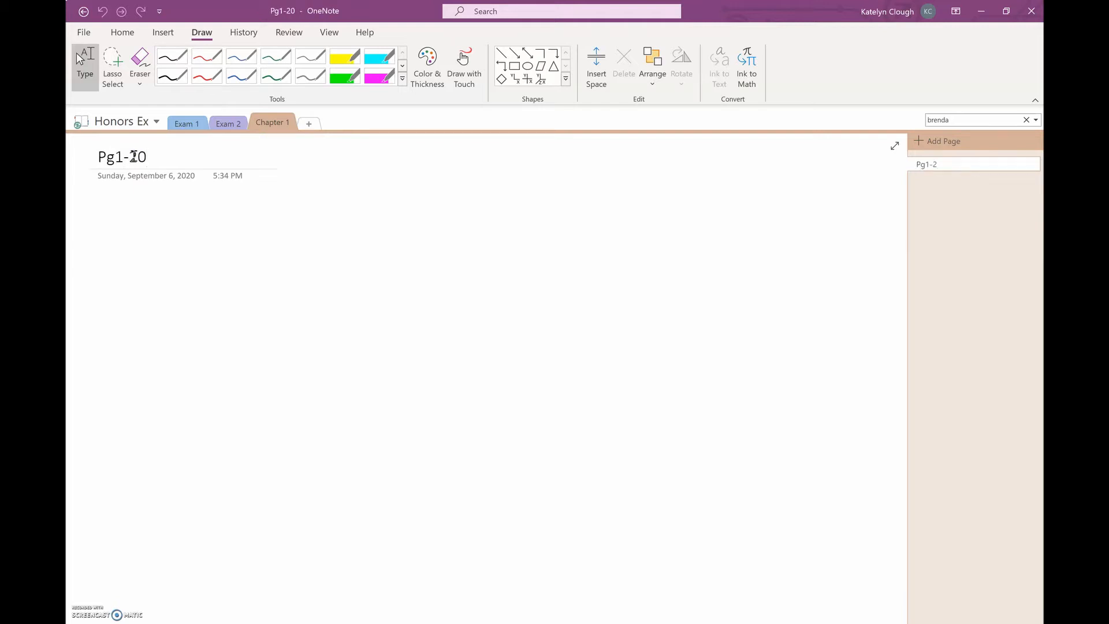
pyautogui.click(114, 156)
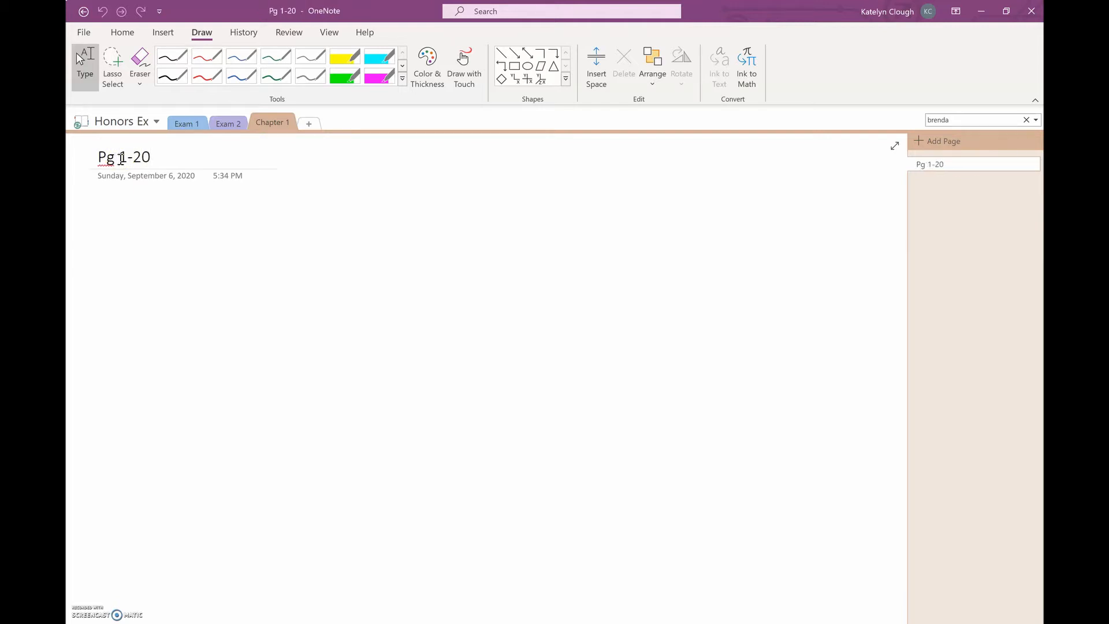
# Set the Exam 1 section color to Yellow and the Exam 2 section color to Orange
pyautogui.click(185, 121)
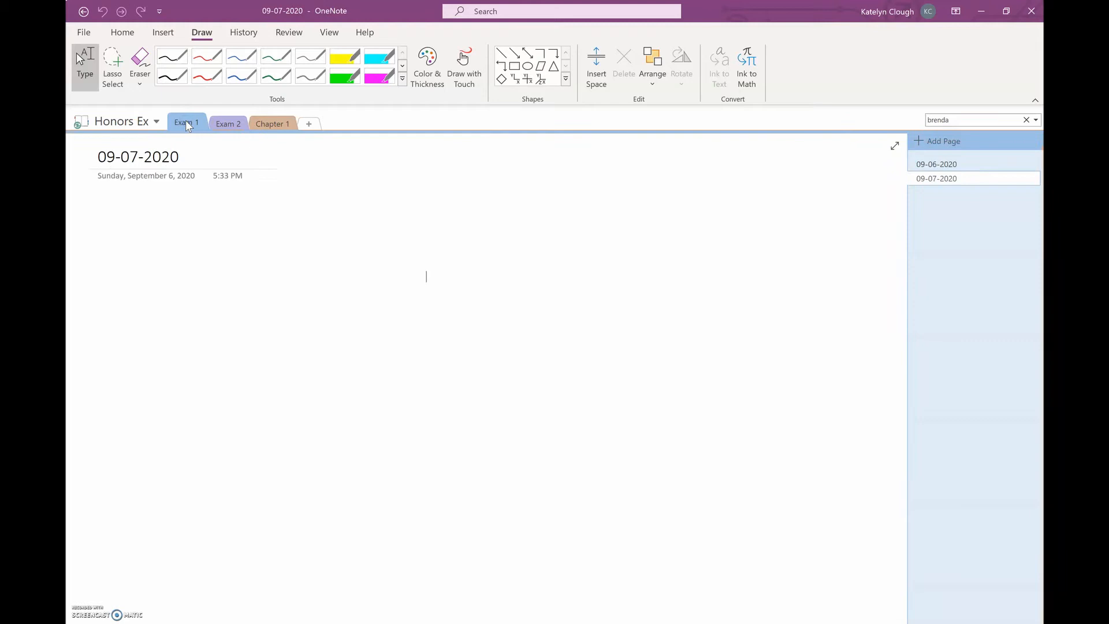
pyautogui.rightClick(186, 124)
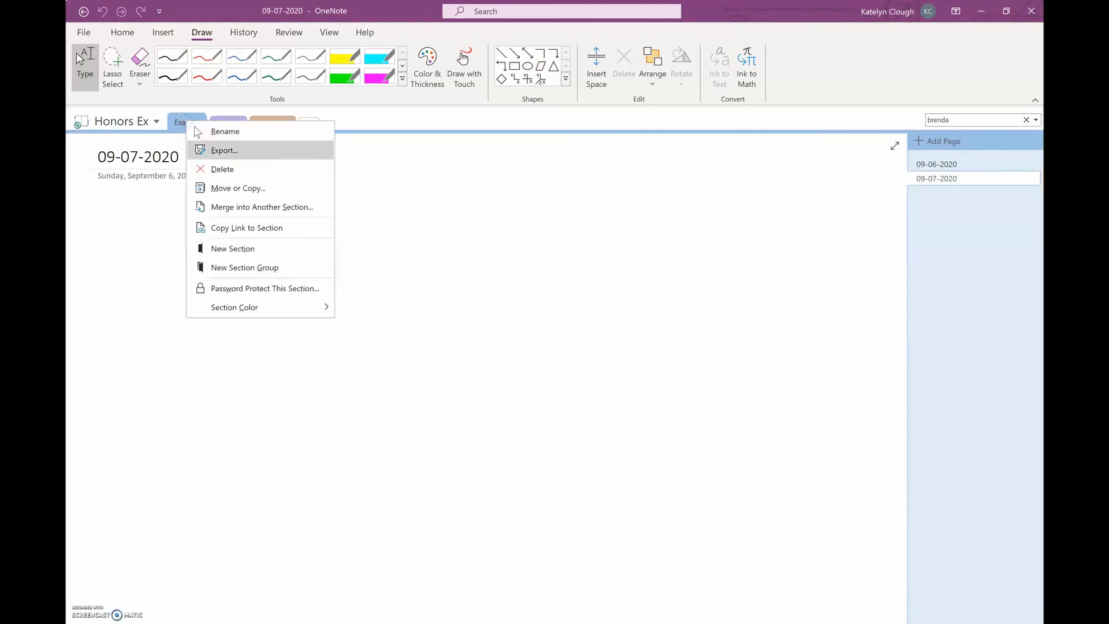
pyautogui.moveTo(252, 306)
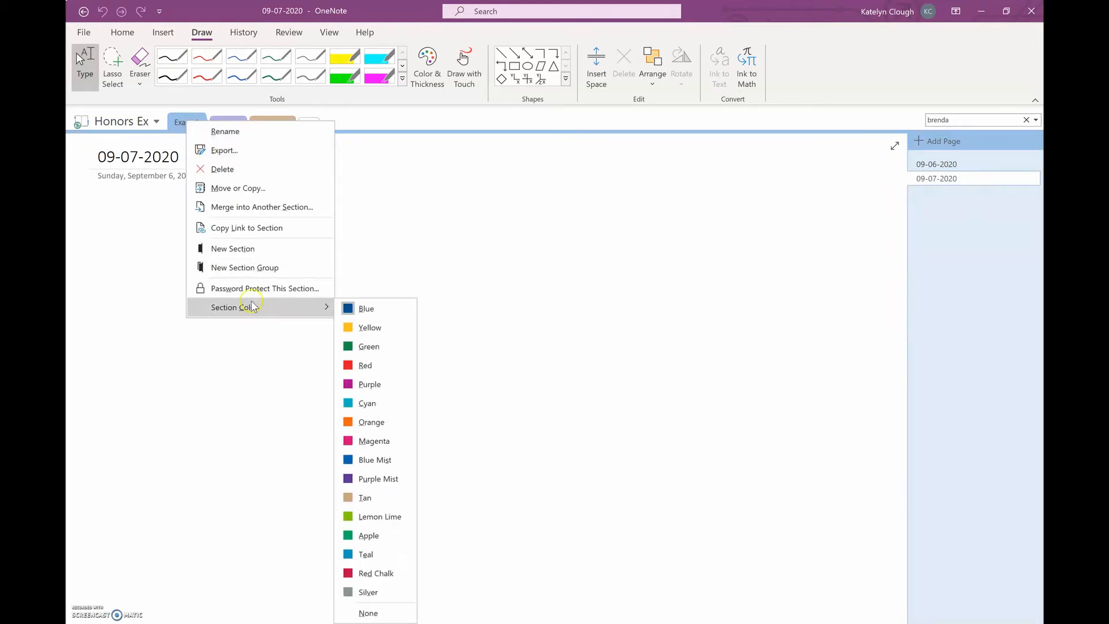
pyautogui.click(354, 326)
pyautogui.rightClick(240, 124)
pyautogui.moveTo(287, 310)
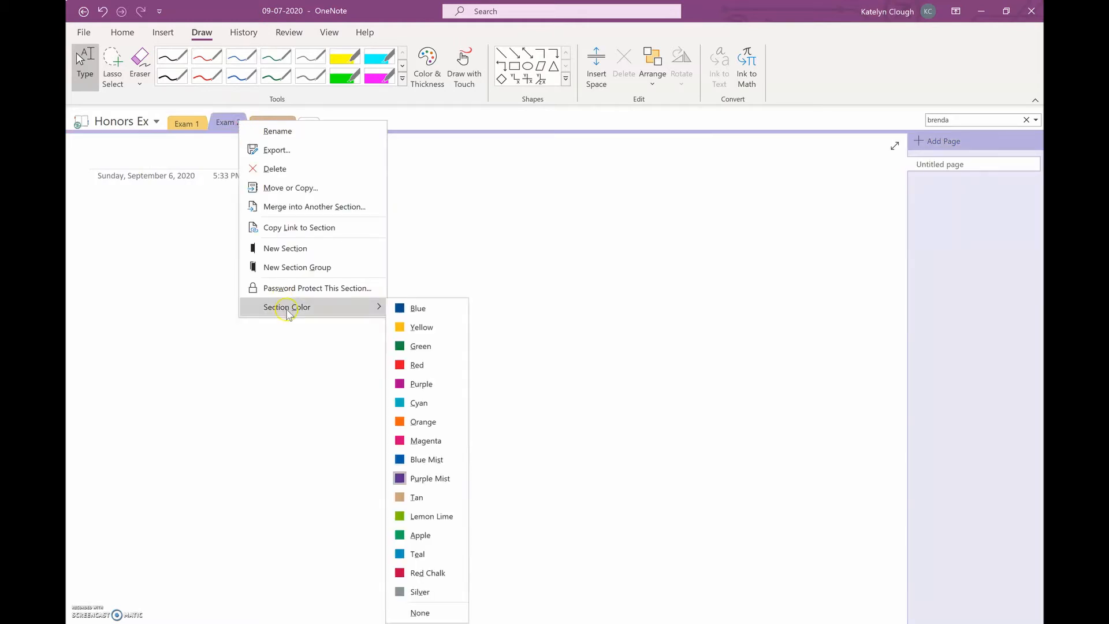
pyautogui.click(430, 423)
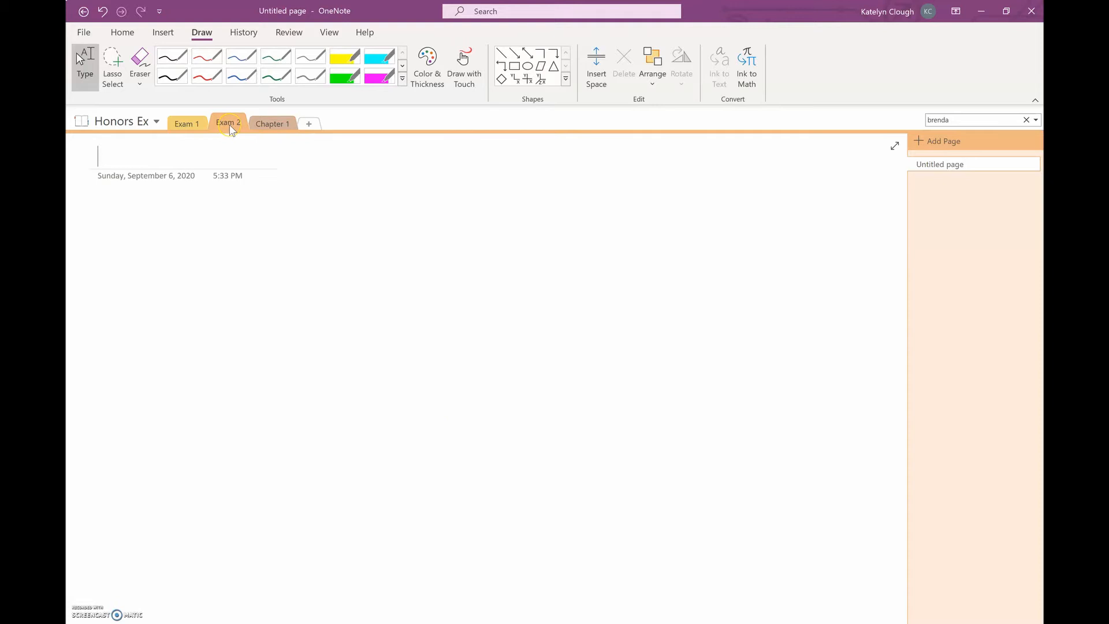
# Start a bulleted list on the 09-07-2020 page of Exam 1 with the entry Header
pyautogui.click(175, 123)
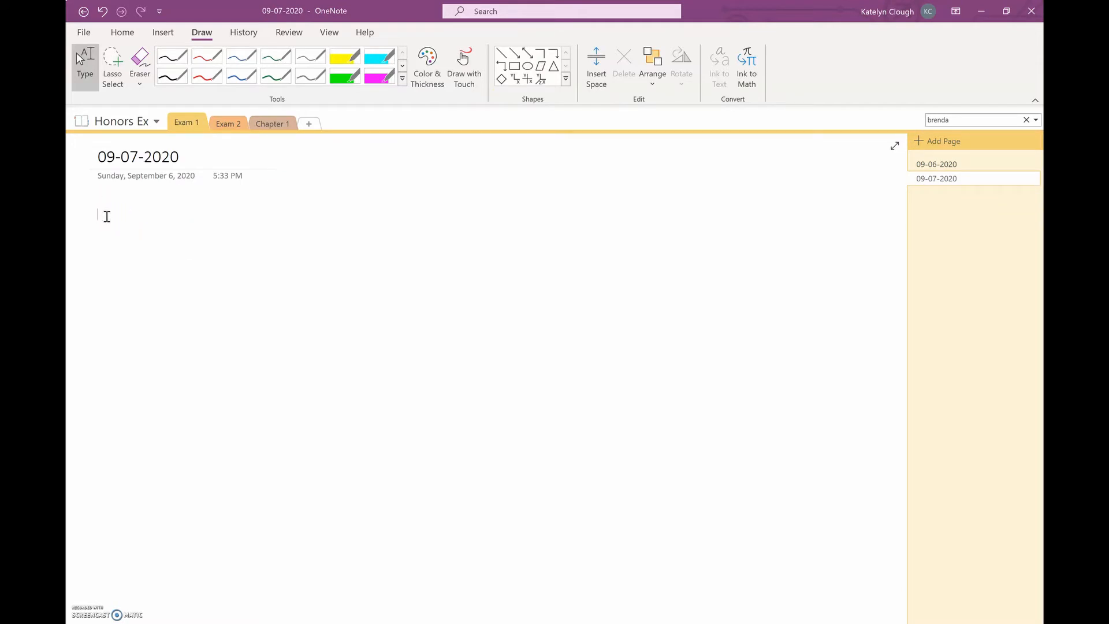
pyautogui.click(122, 32)
pyautogui.click(271, 58)
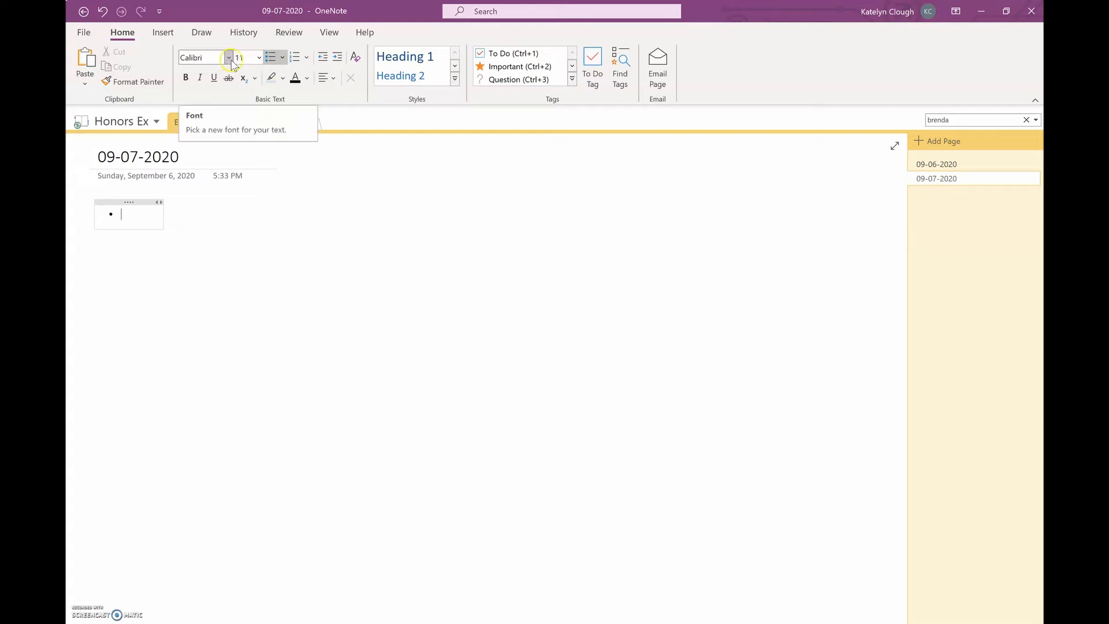
pyautogui.write('Header')
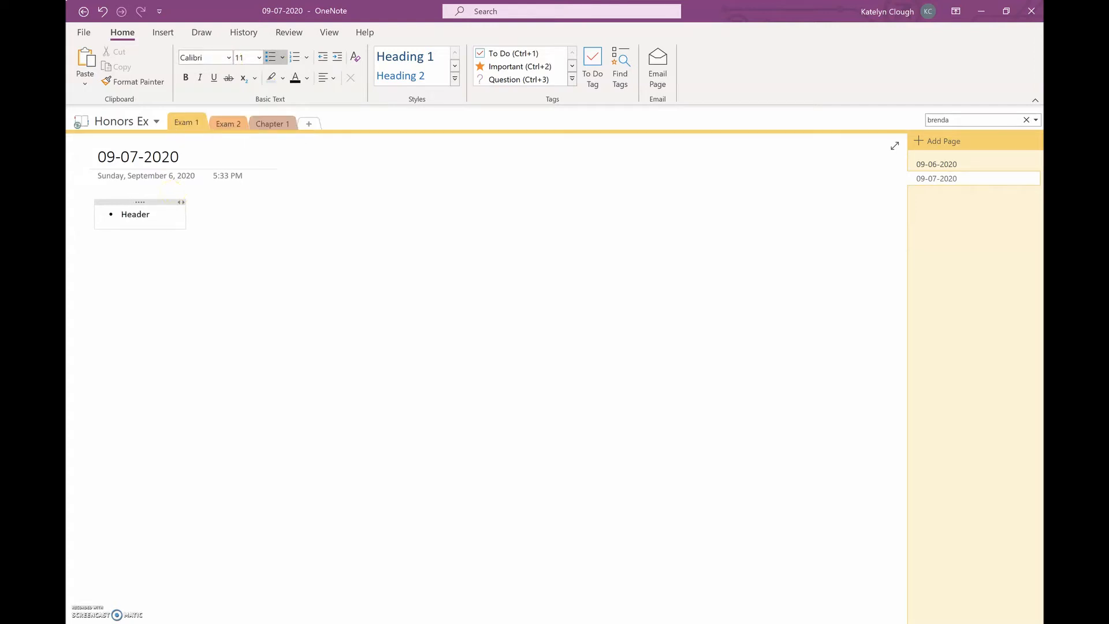
# Set the Header bullet's font size to 14 and add an empty indented sub-bullet beneath it
pyautogui.moveTo(166, 213); pyautogui.dragTo(97, 207)
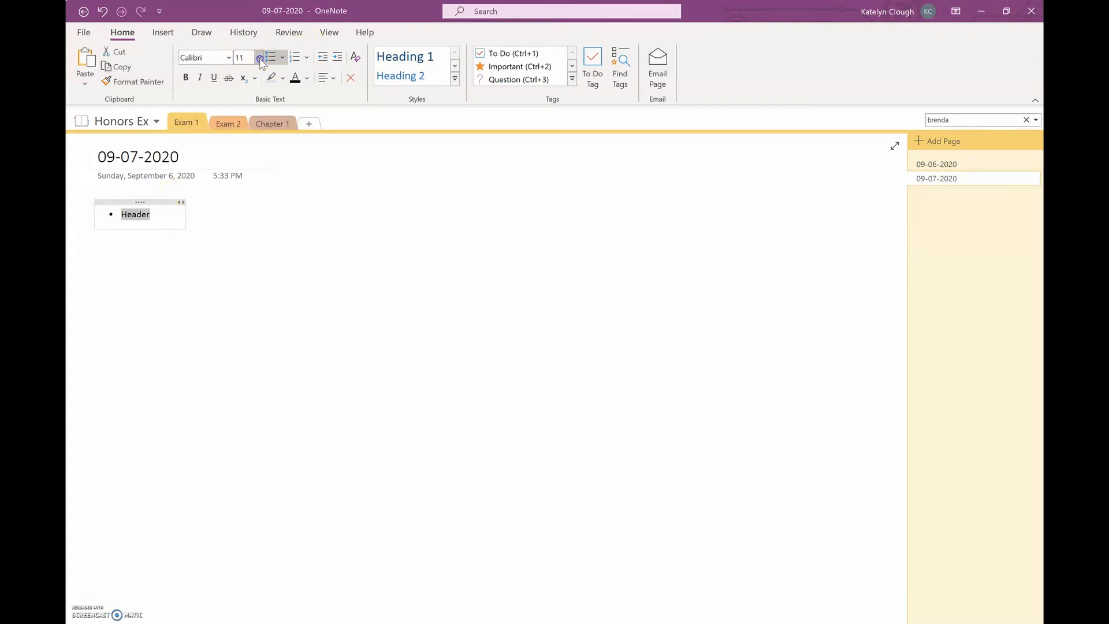
pyautogui.click(259, 57)
pyautogui.click(247, 200)
pyautogui.click(180, 226)
pyautogui.press('Return')
pyautogui.press('Tab')
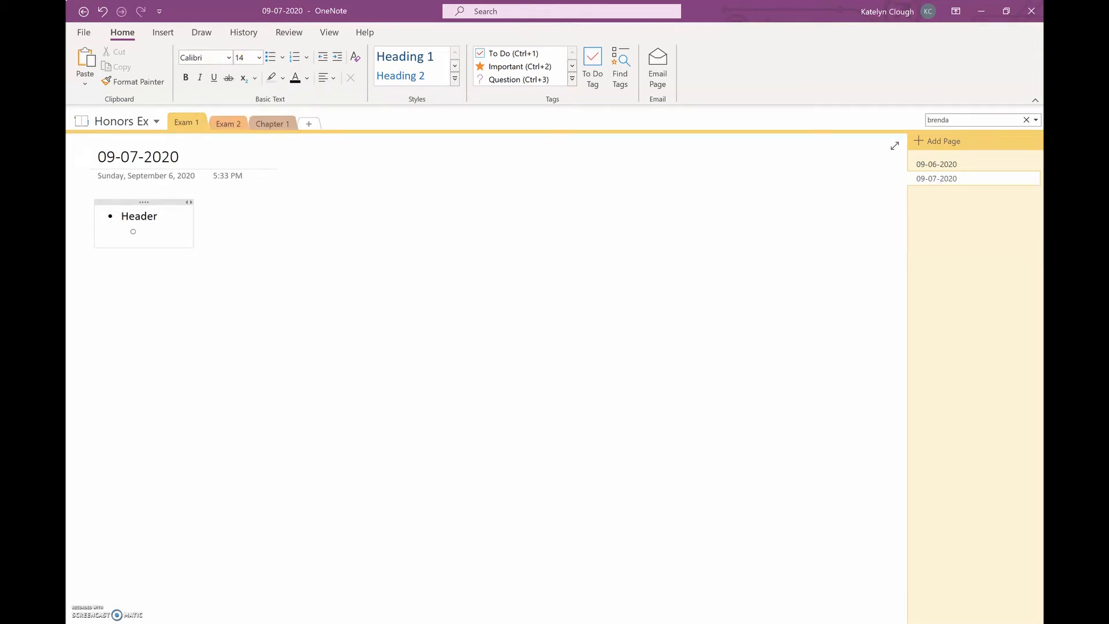
# Draw a smiley face with a thin gray pen in the page's blank area, using two vertical strokes for eyes and a curved mouth
pyautogui.click(164, 33)
pyautogui.click(202, 33)
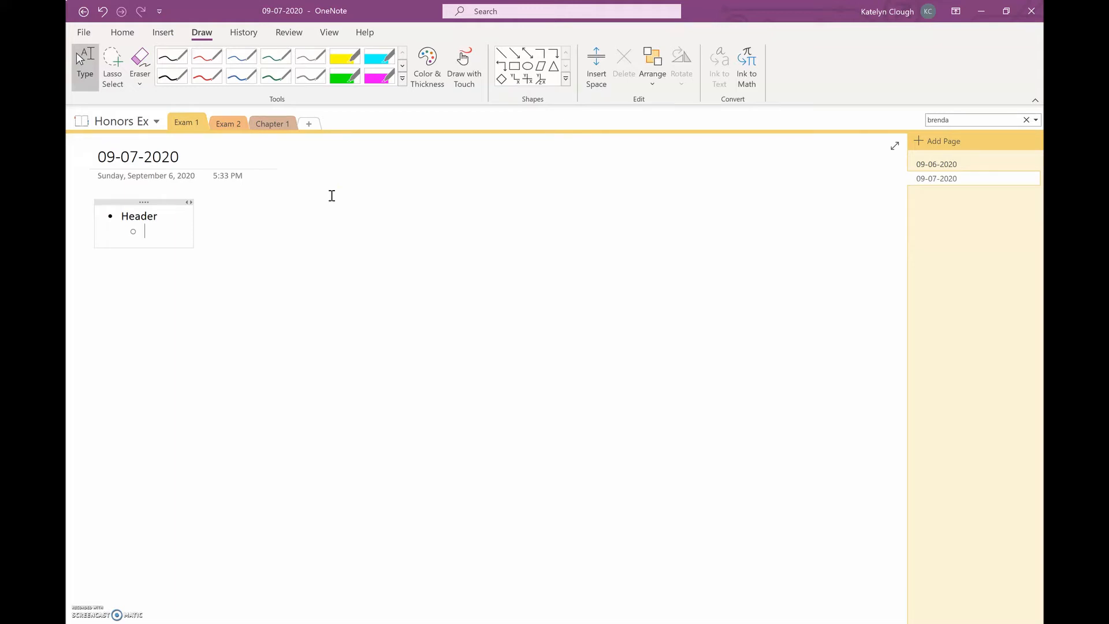
pyautogui.click(310, 56)
pyautogui.moveTo(586, 252); pyautogui.dragTo(595, 310)
pyautogui.moveTo(621, 249); pyautogui.dragTo(628, 308)
pyautogui.moveTo(551, 336); pyautogui.dragTo(648, 321)
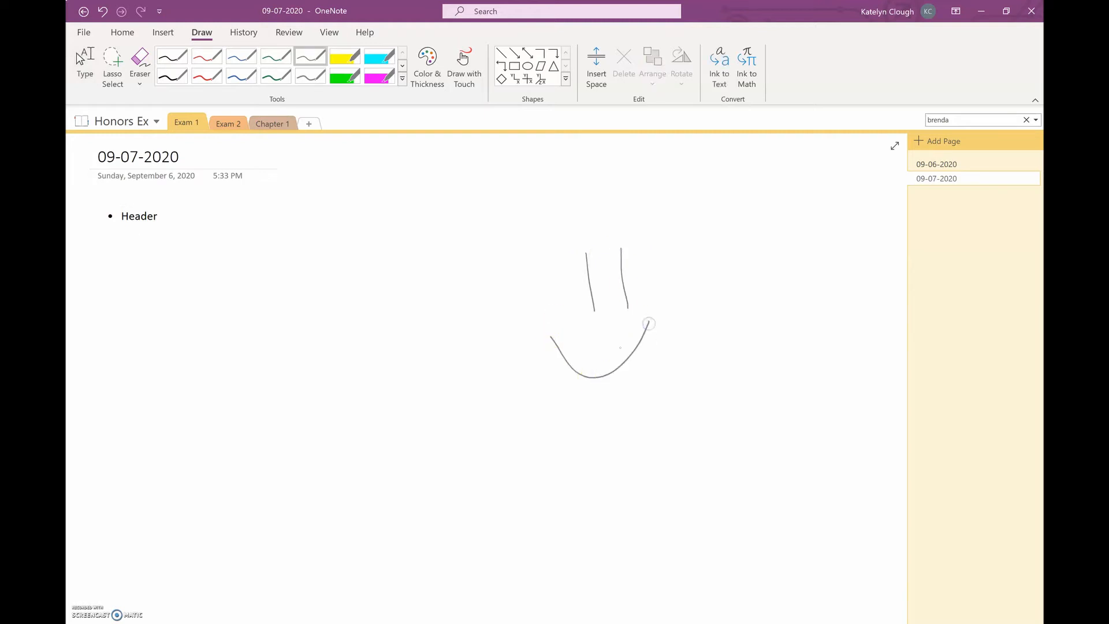
pyautogui.press('Escape')
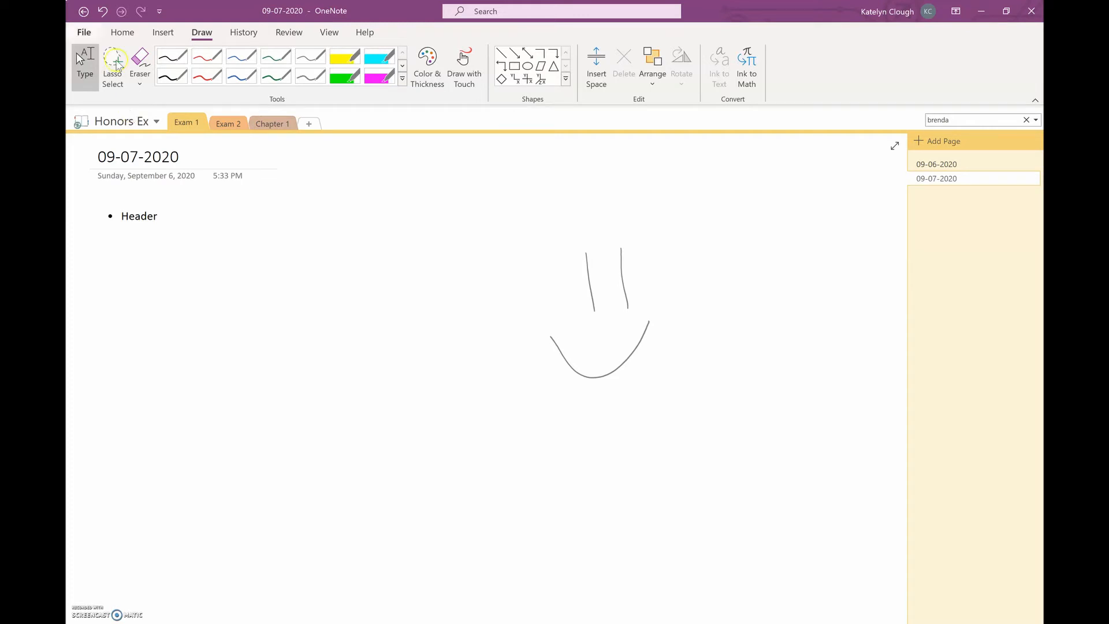
# View the list of open notebooks and open the Exam 2 section of Honors Ex
pyautogui.click(138, 119)
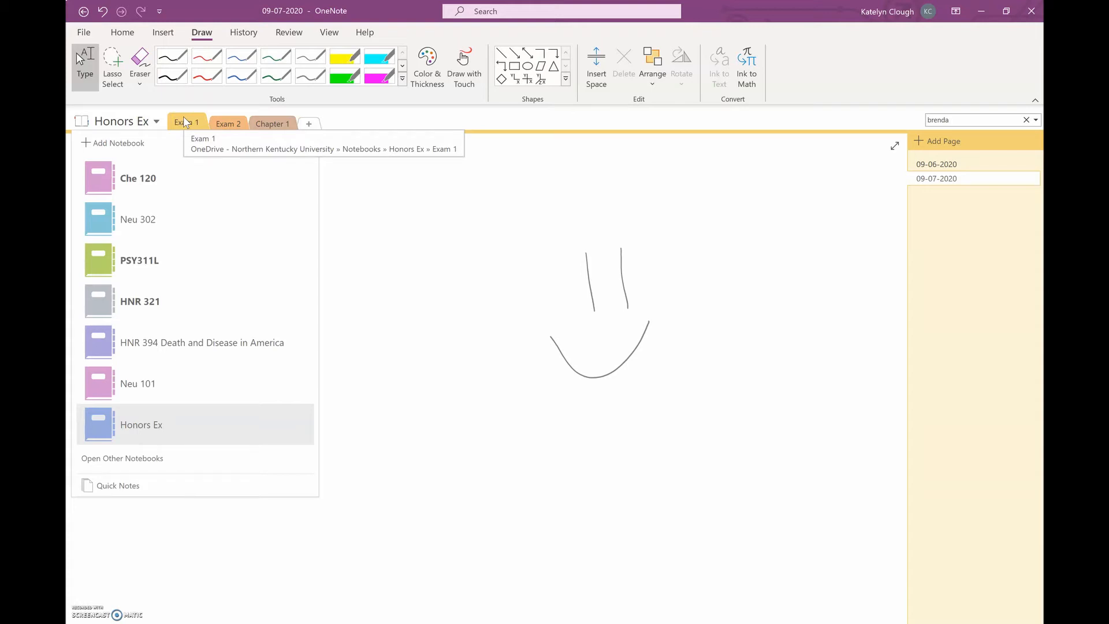
pyautogui.click(221, 123)
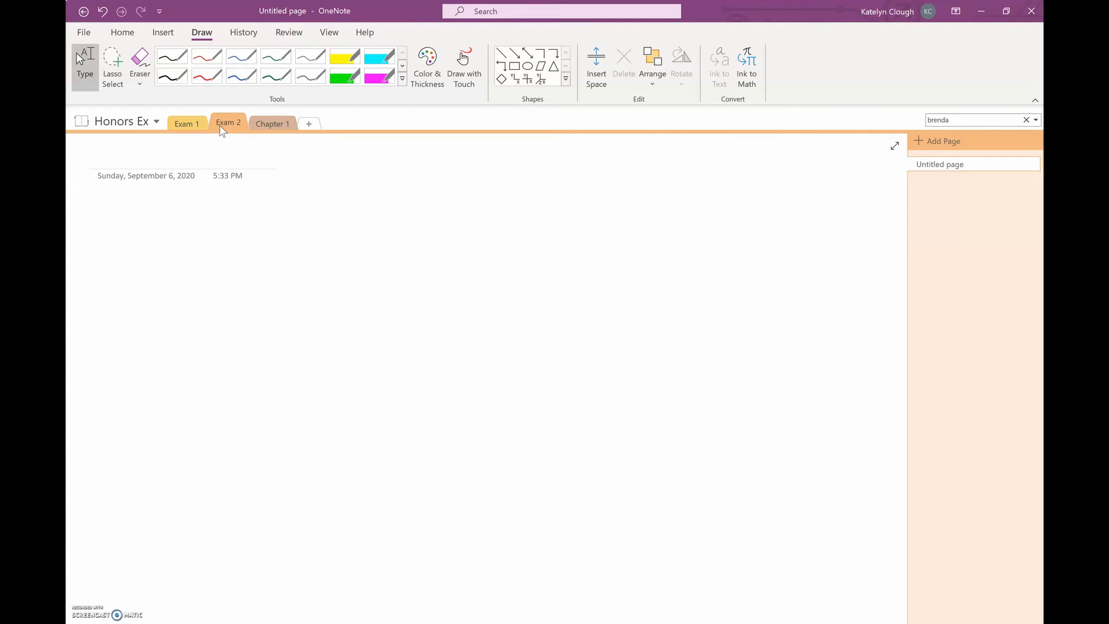
# Attach the Hormonal signaling HPA axis presentation from Downloads beside the title of Exam 1's 09-07-2020 page, as a file rather than a printout
pyautogui.click(185, 123)
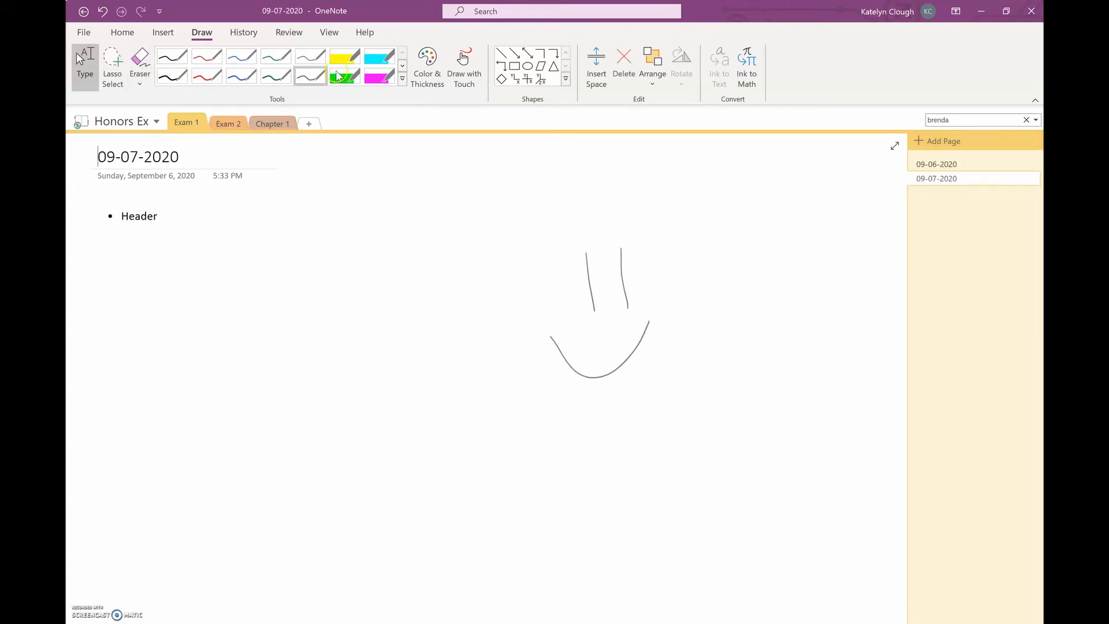
pyautogui.click(312, 160)
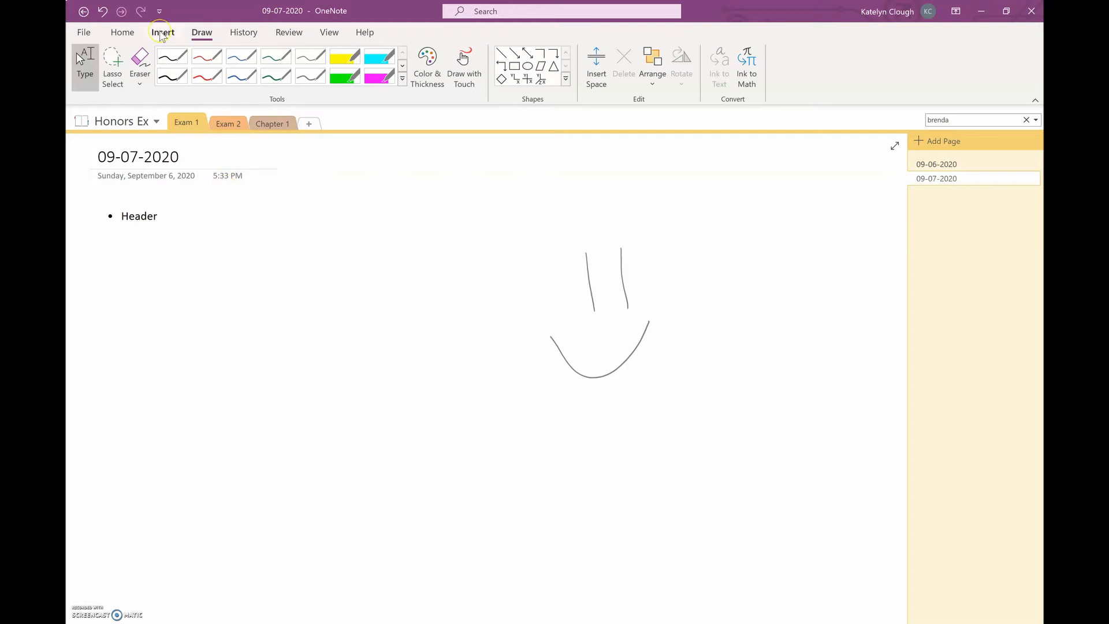
pyautogui.click(162, 33)
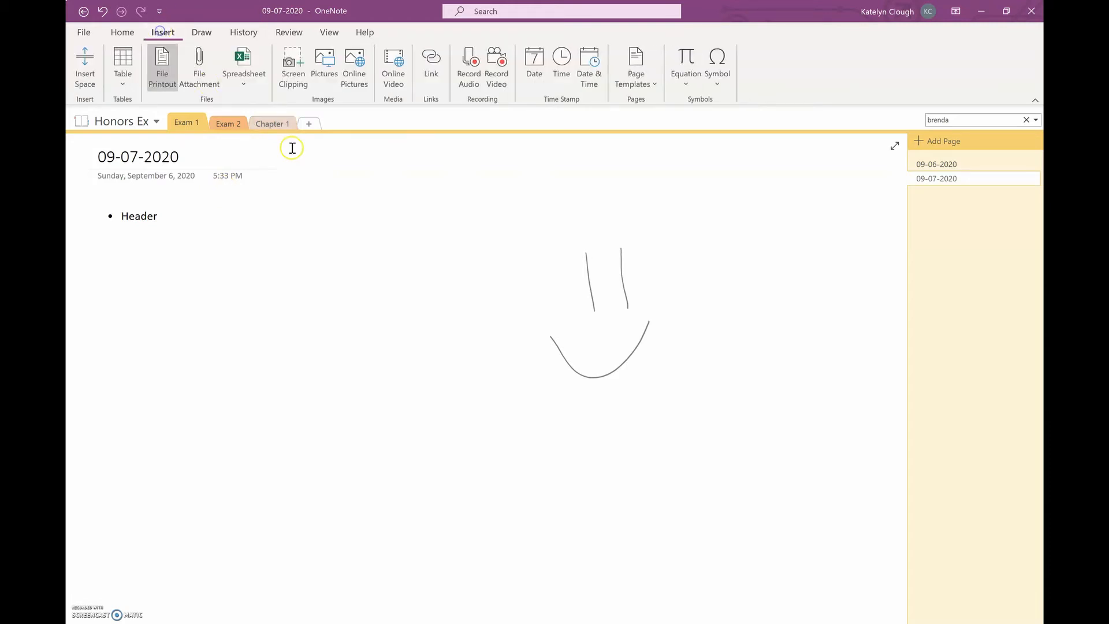
pyautogui.click(198, 84)
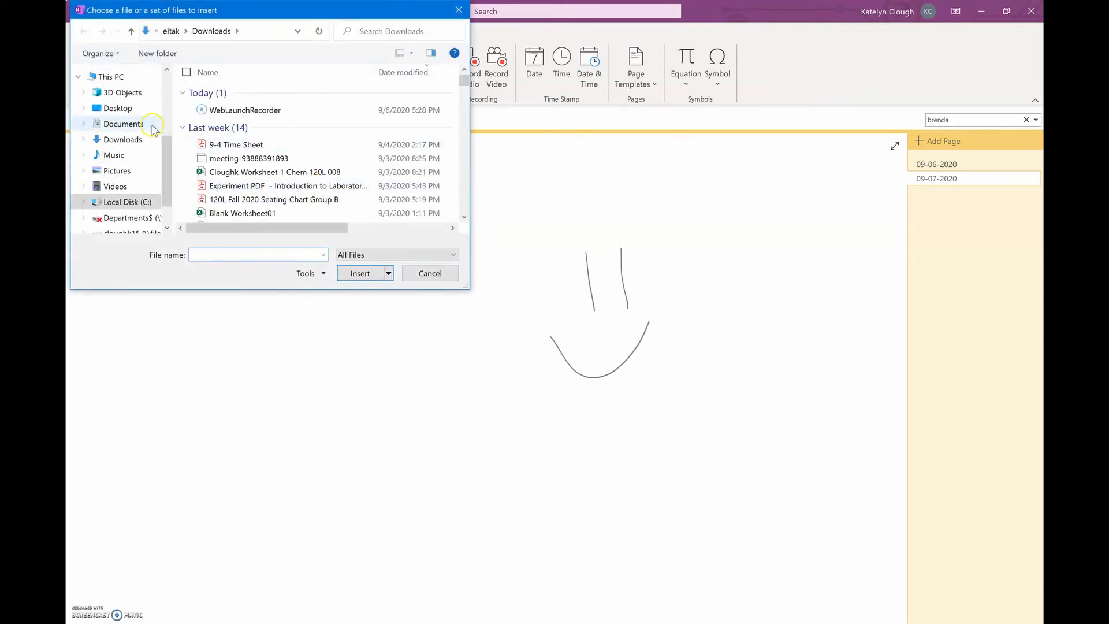
pyautogui.scroll(-3, 260, 173)
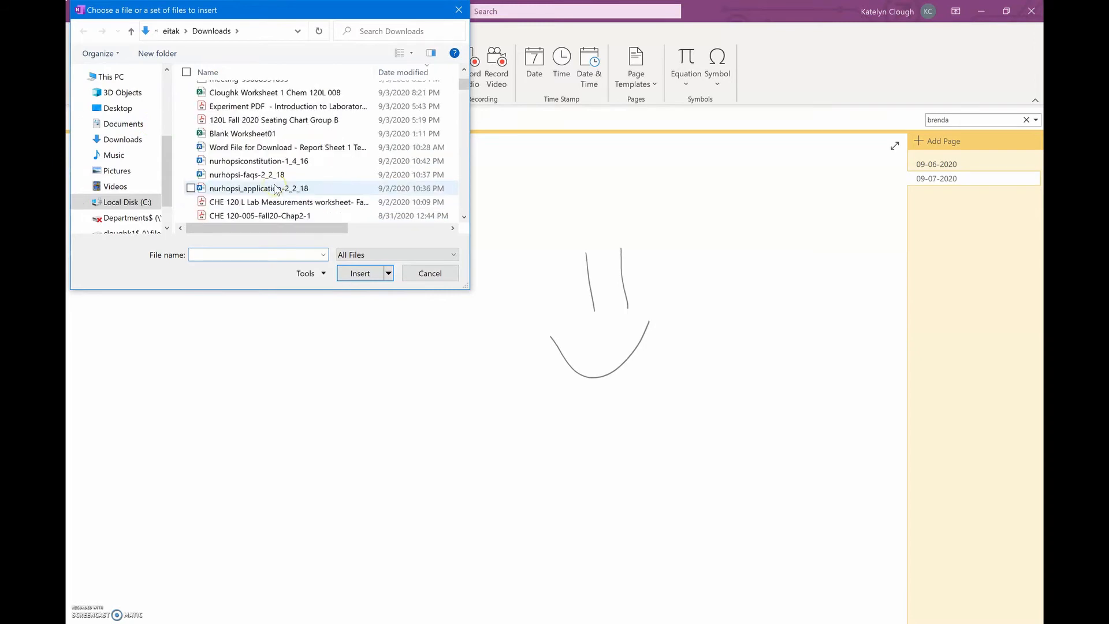
pyautogui.click(256, 183)
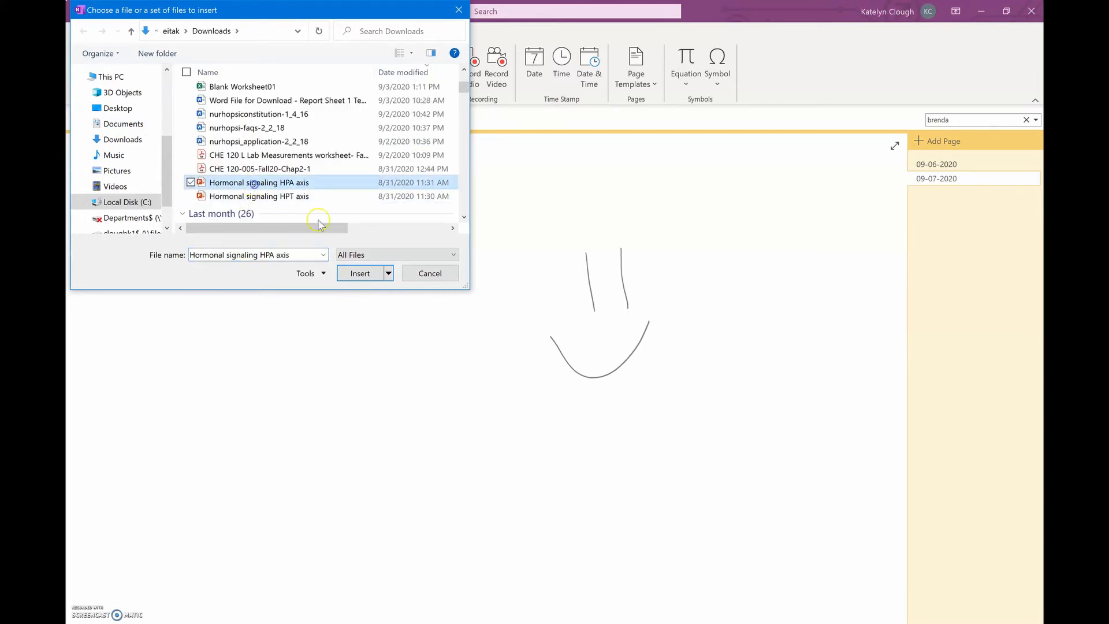
pyautogui.click(362, 274)
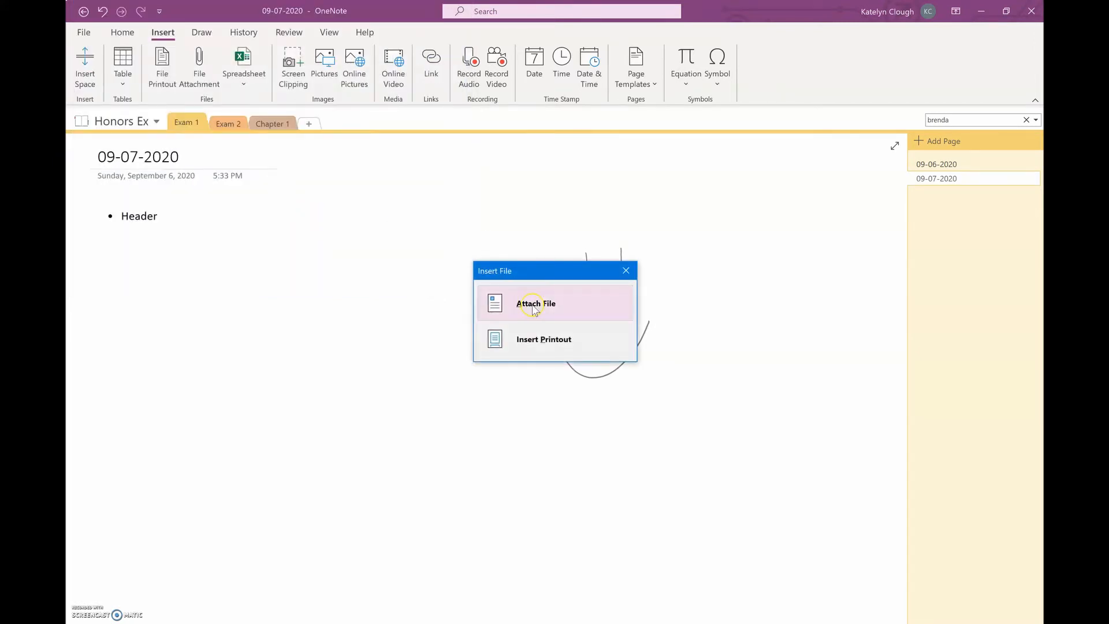
pyautogui.click(533, 306)
pyautogui.moveTo(337, 176); pyautogui.dragTo(323, 162)
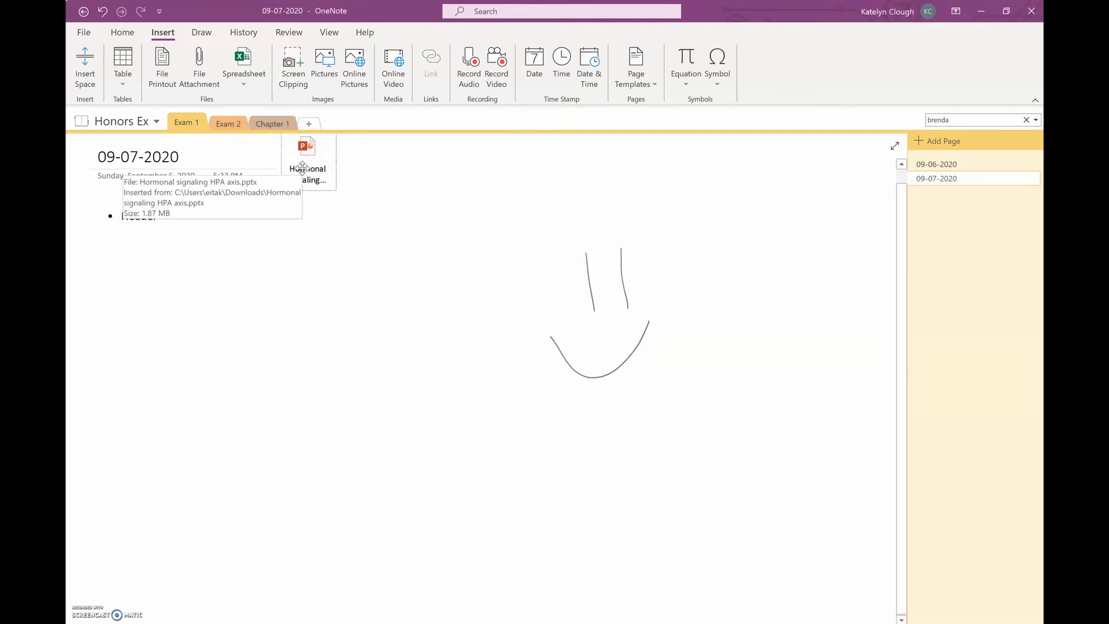
# Open the attached Hormonal signaling presentation from the page to check it, accepting the security warning, and close it again
pyautogui.doubleClick(302, 168)
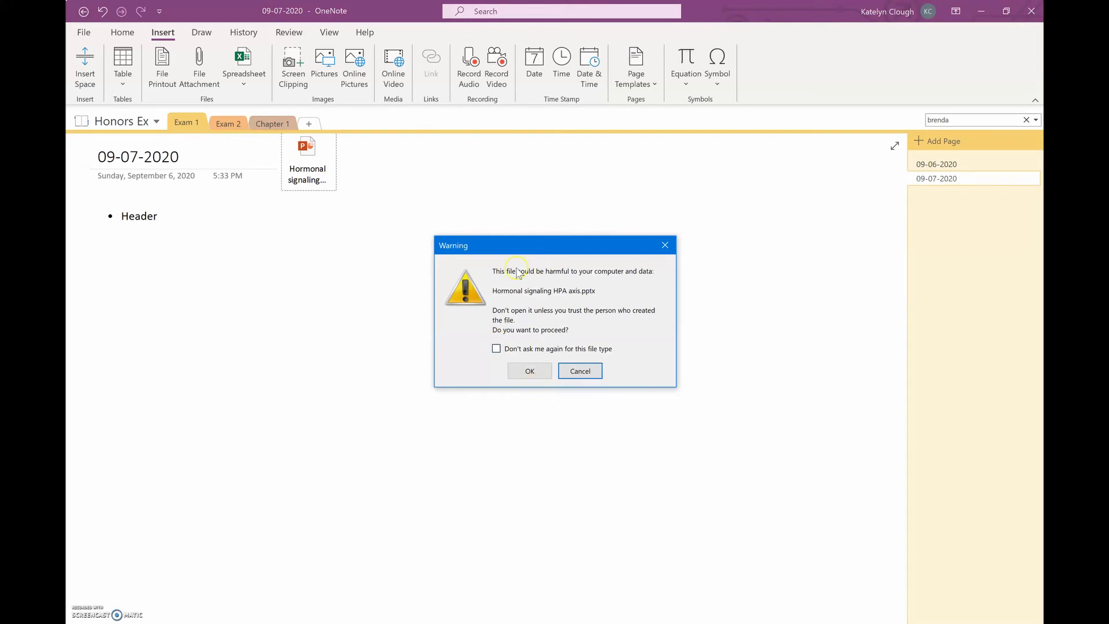
pyautogui.click(527, 371)
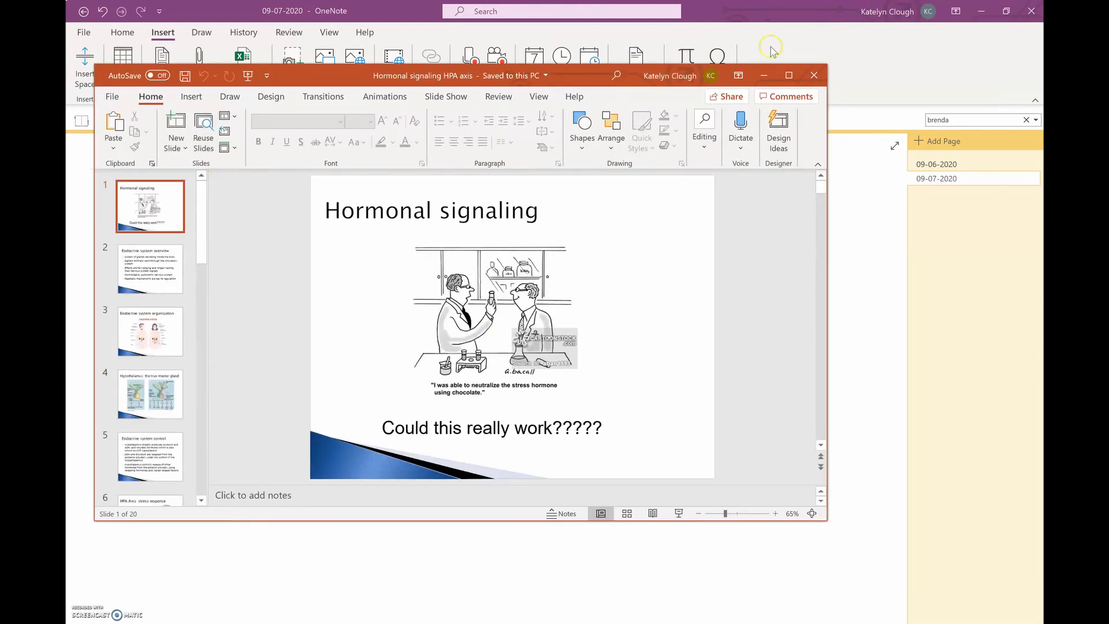
pyautogui.click(816, 70)
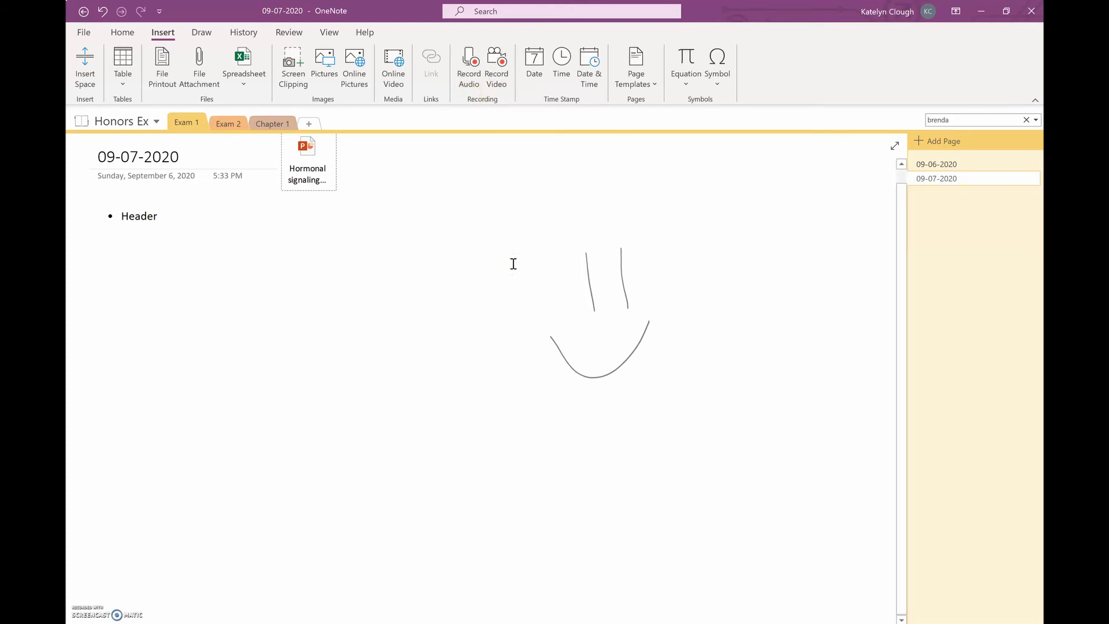
# Start an audio recording on the 09-07-2020 page beneath the attached presentation
pyautogui.click(479, 80)
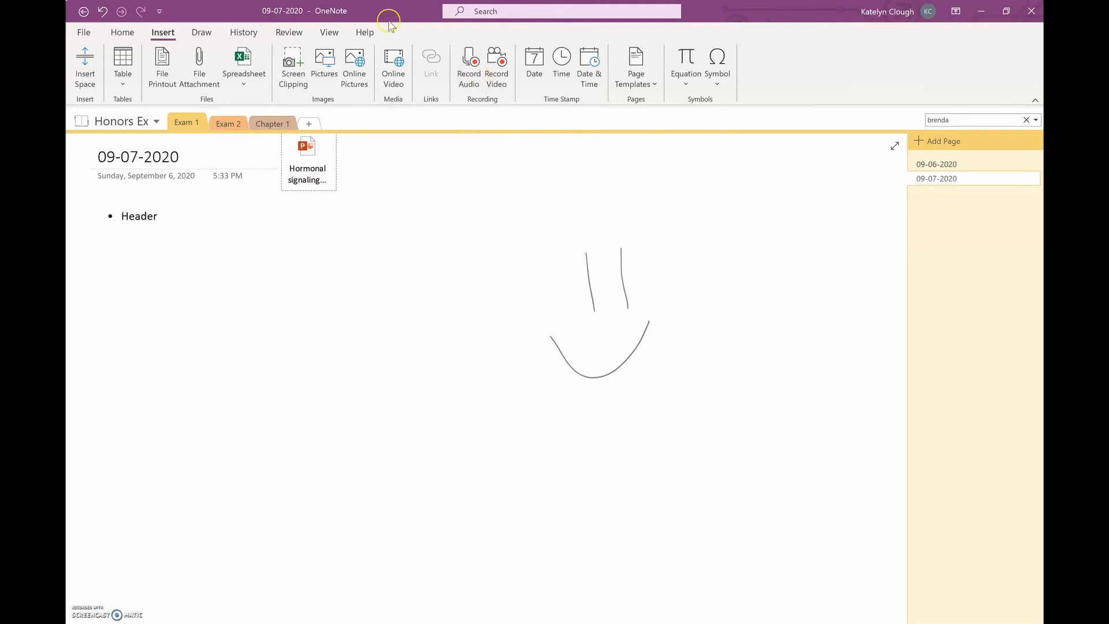
pyautogui.click(469, 74)
pyautogui.click(304, 230)
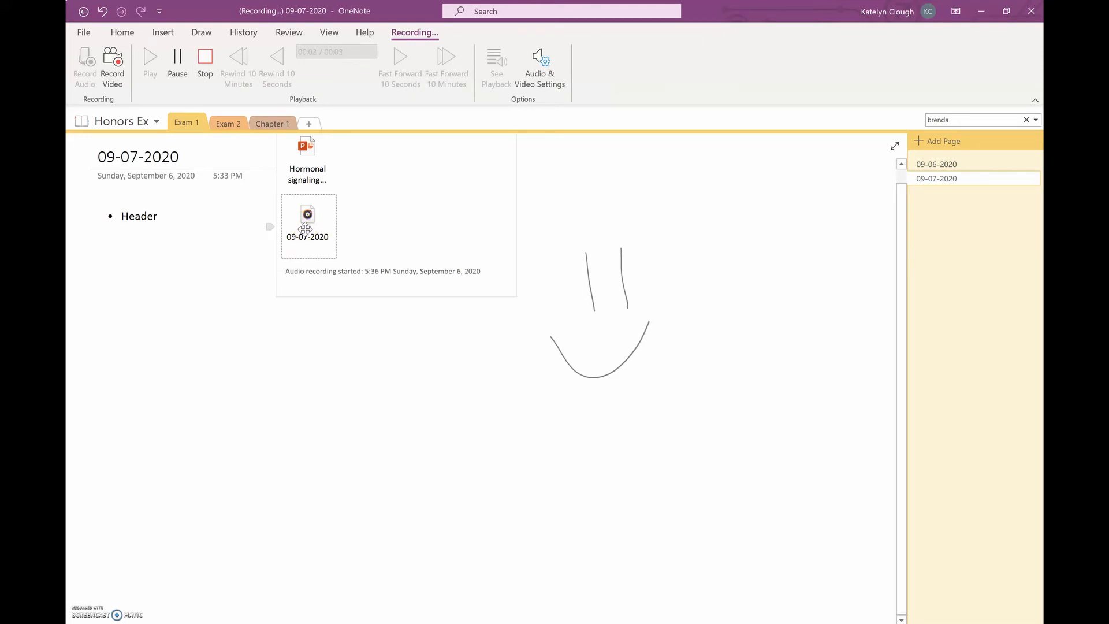
pyautogui.click(375, 271)
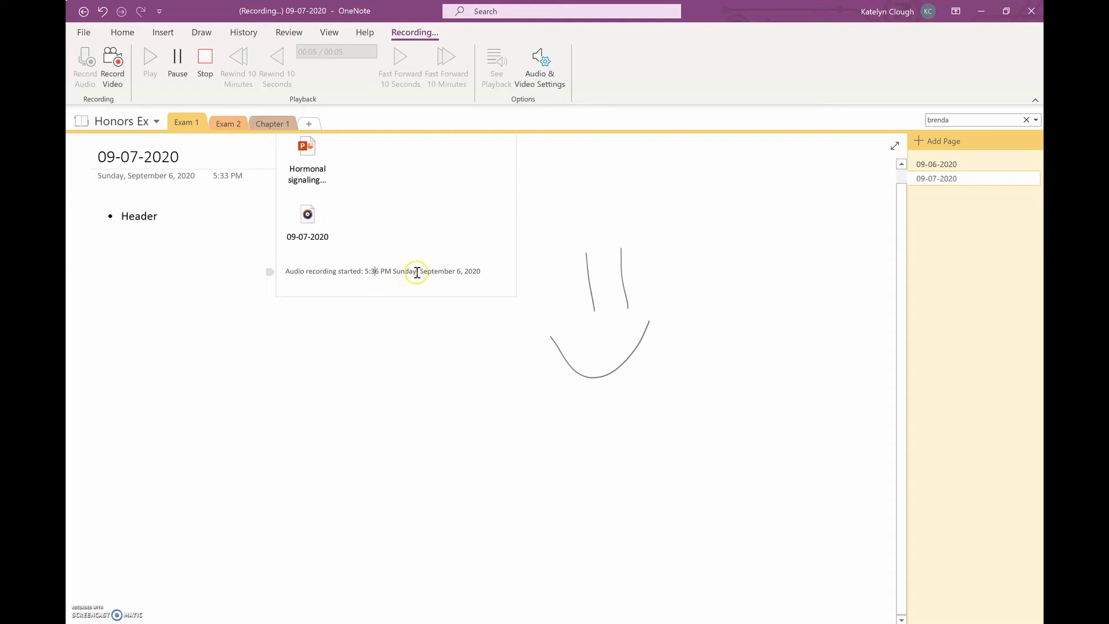
# Pause and resume the audio recording, stop it, and select the recording on the page
pyautogui.click(170, 75)
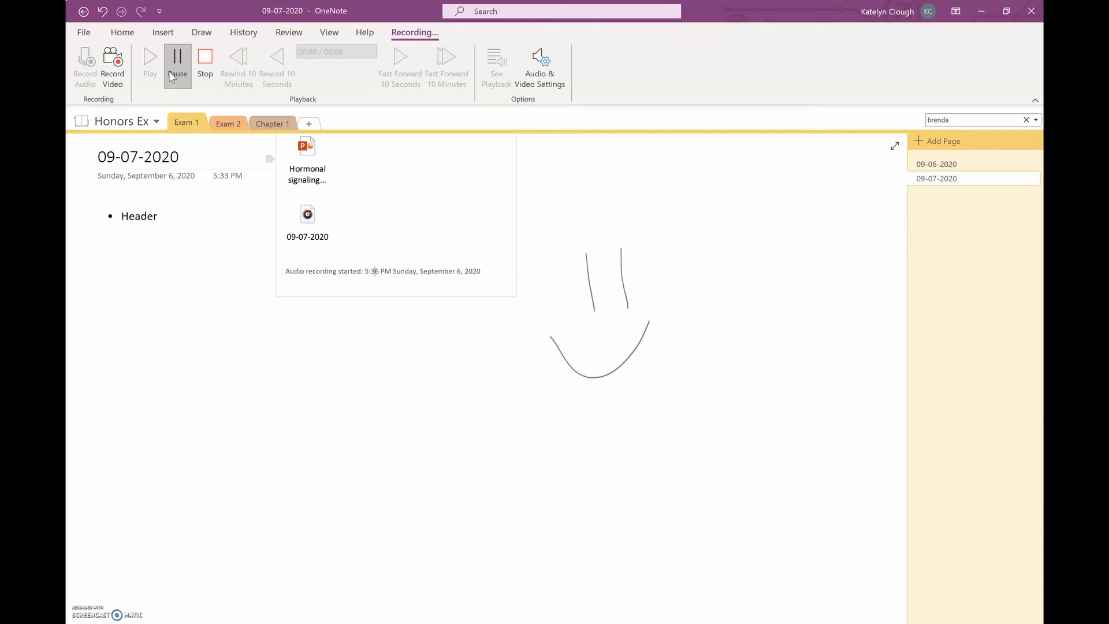
pyautogui.click(186, 77)
pyautogui.click(149, 71)
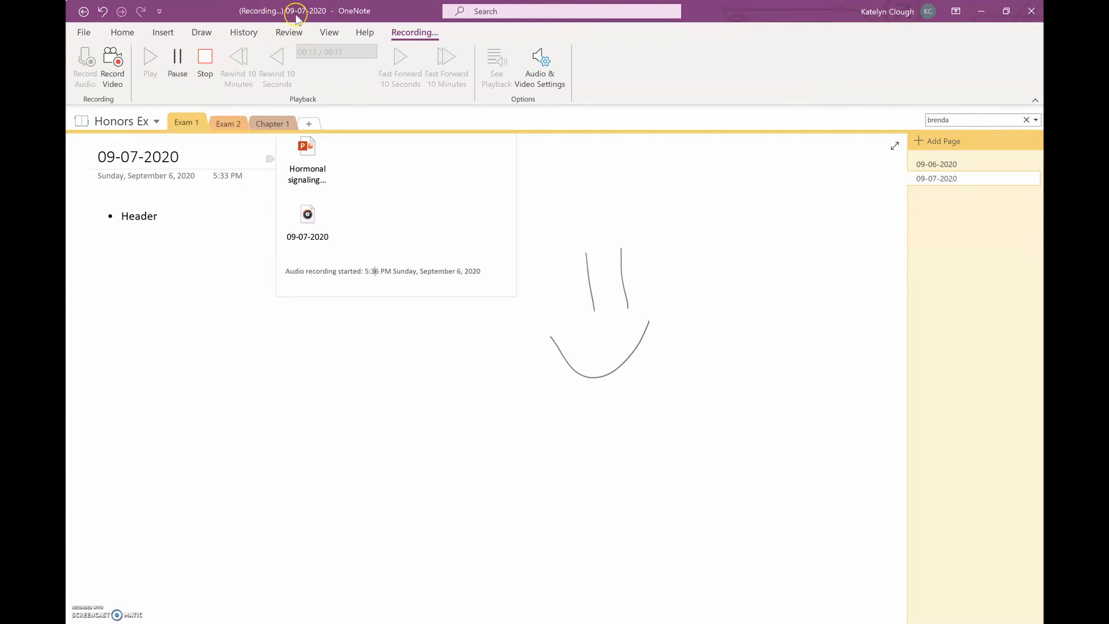
pyautogui.click(177, 68)
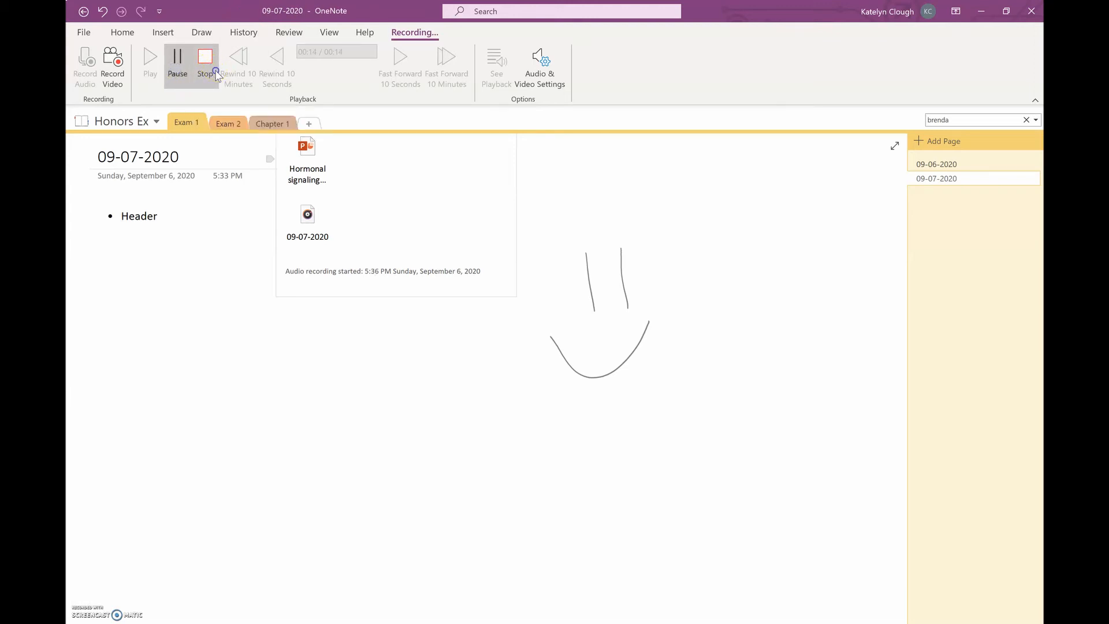
pyautogui.click(209, 66)
pyautogui.click(307, 216)
pyautogui.click(311, 223)
pyautogui.click(327, 223)
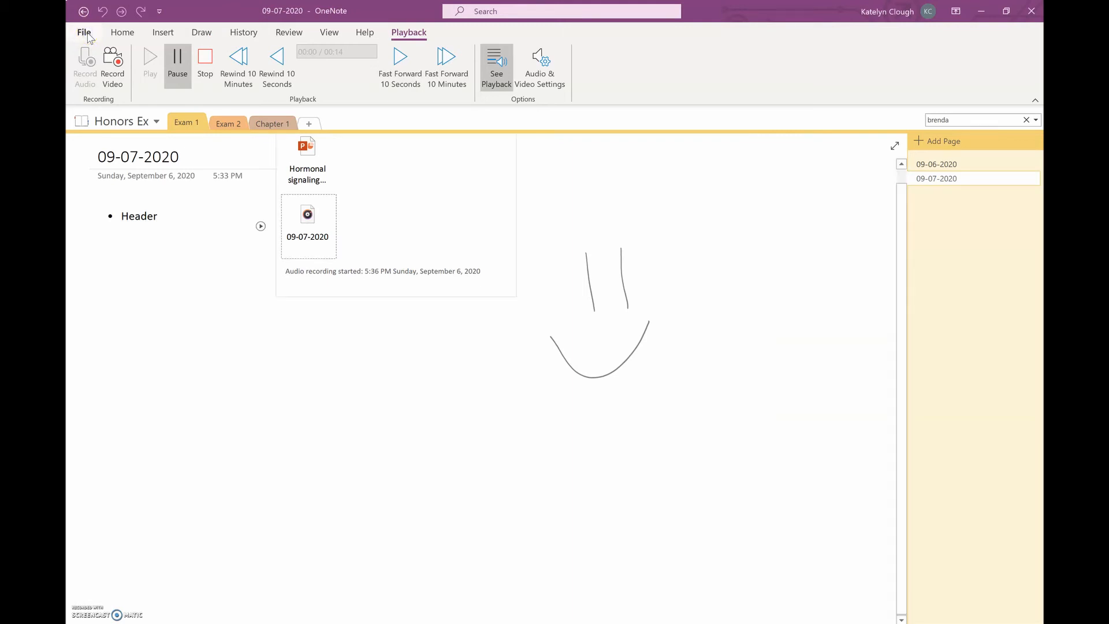
# Review the sync status of the shared notebooks, sync all of them, and close the synchronization window
pyautogui.click(84, 33)
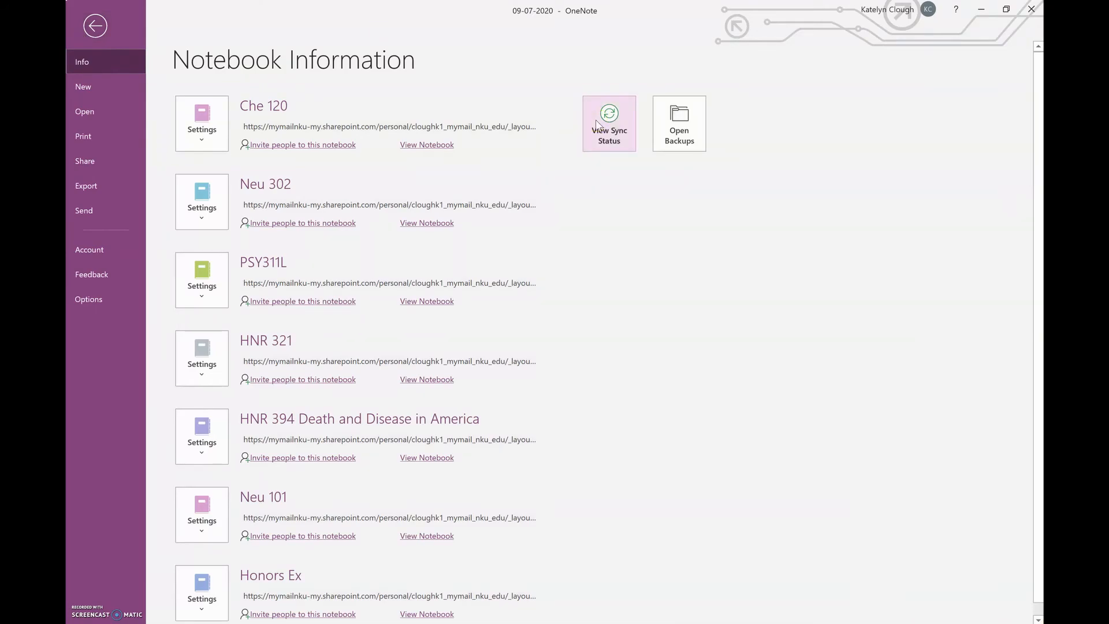
pyautogui.click(611, 125)
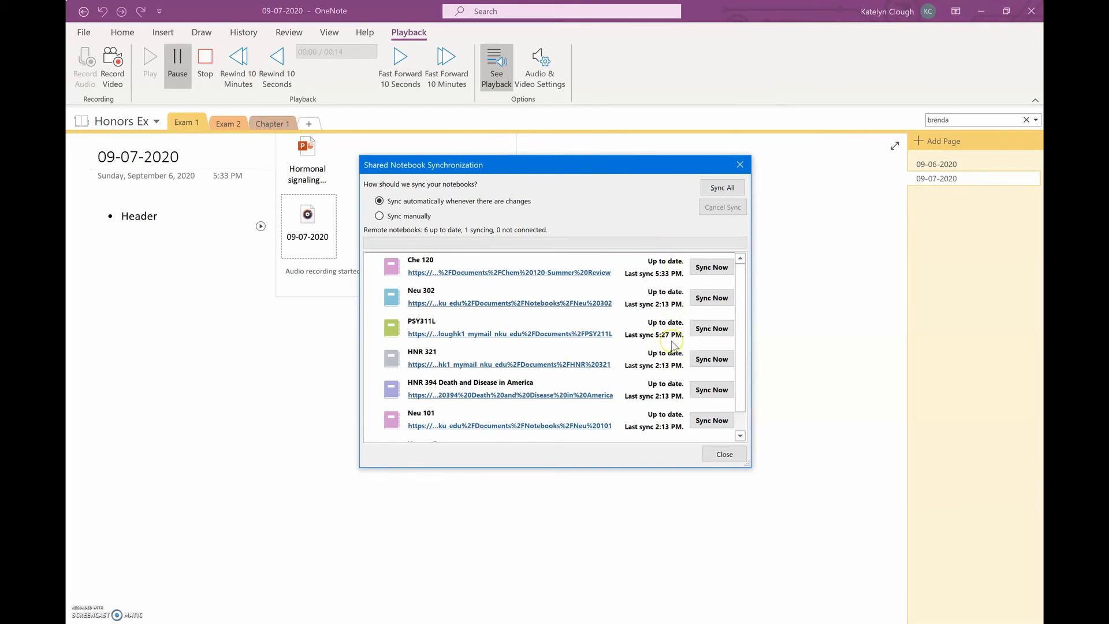
pyautogui.scroll(-1, 672, 345)
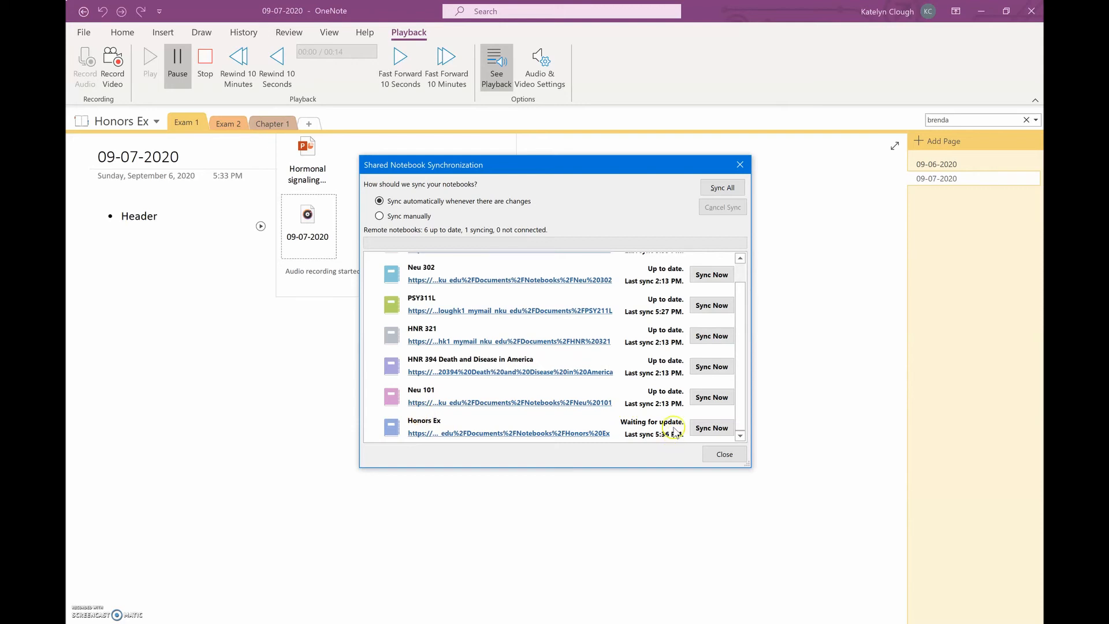
pyautogui.click(722, 189)
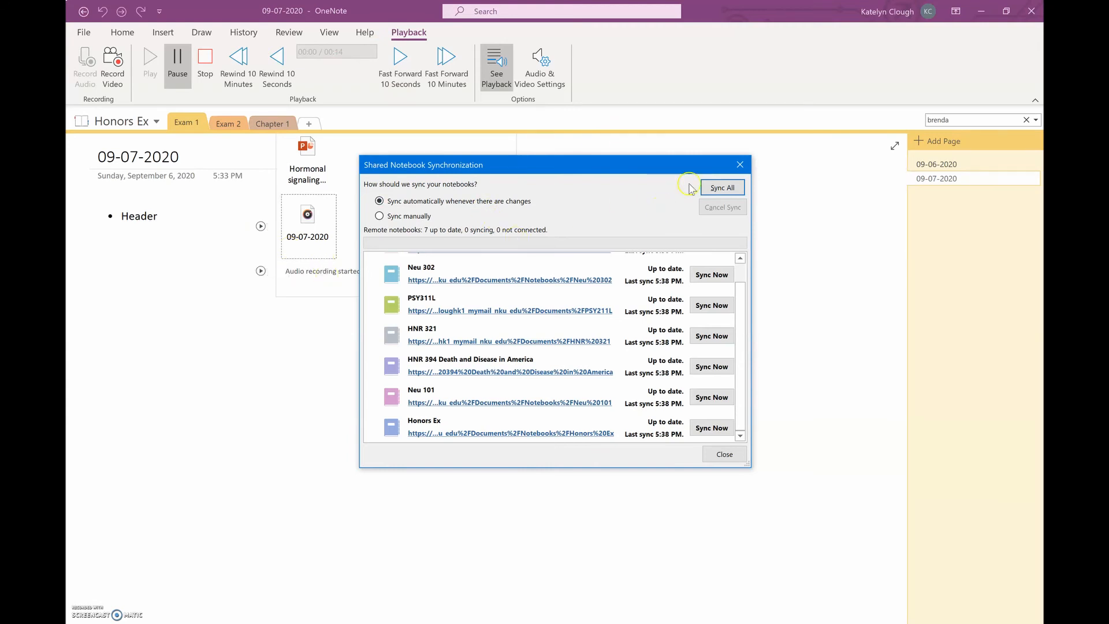
pyautogui.click(740, 164)
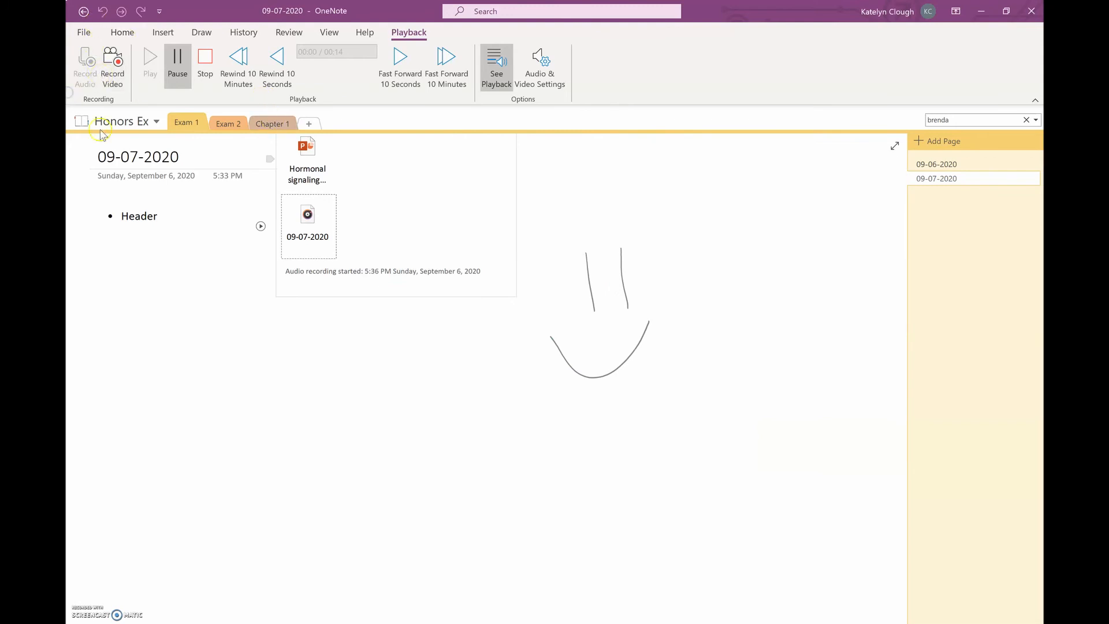
# Switch to the Neu 302 notebook and look through the notes and images on its 08/19/2020 page
pyautogui.click(122, 122)
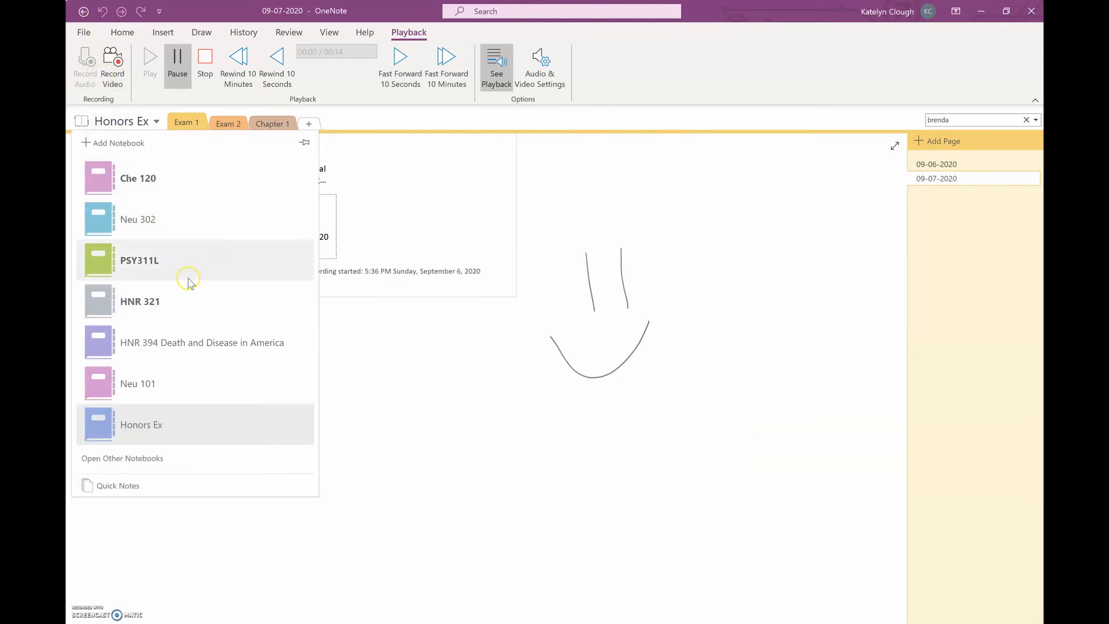
pyautogui.click(199, 233)
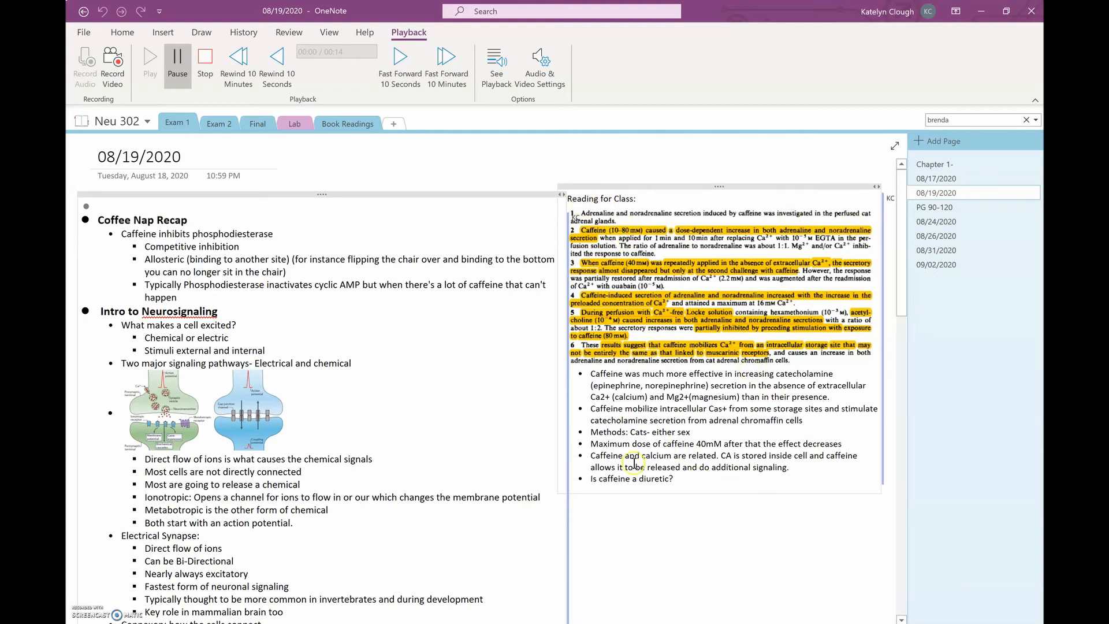
pyautogui.click(495, 231)
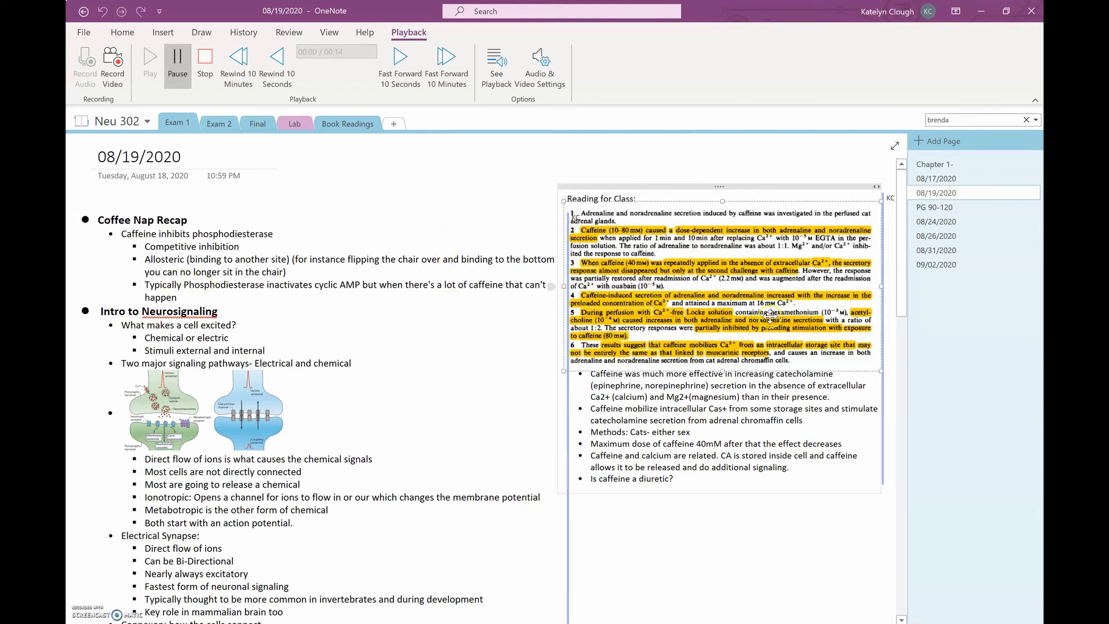
pyautogui.scroll(-3, 398, 350)
pyautogui.scroll(-3, 400, 352)
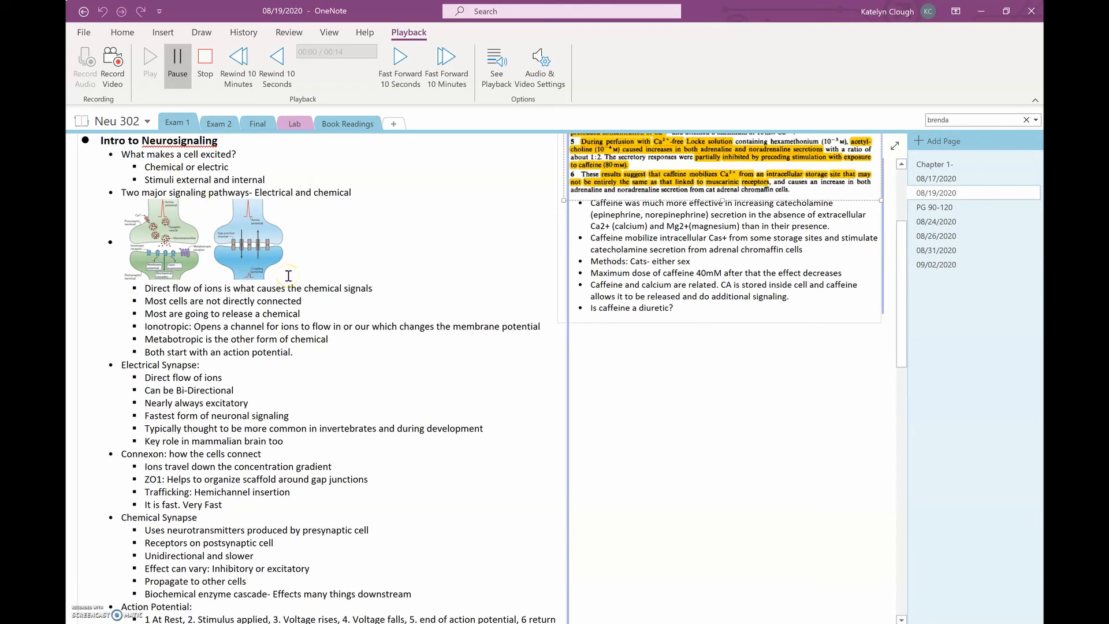
pyautogui.scroll(-14, 288, 331)
pyautogui.scroll(2, 288, 326)
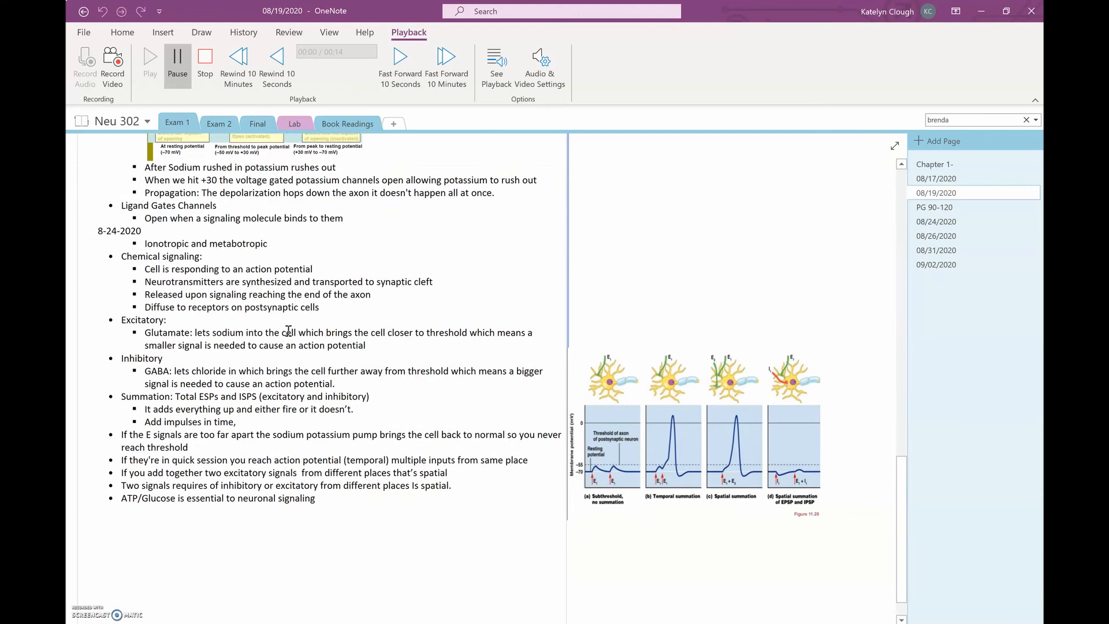
# Open the 08/31/2020 page of Neu 302 and look through its notes, diagrams and attached files
pyautogui.click(960, 209)
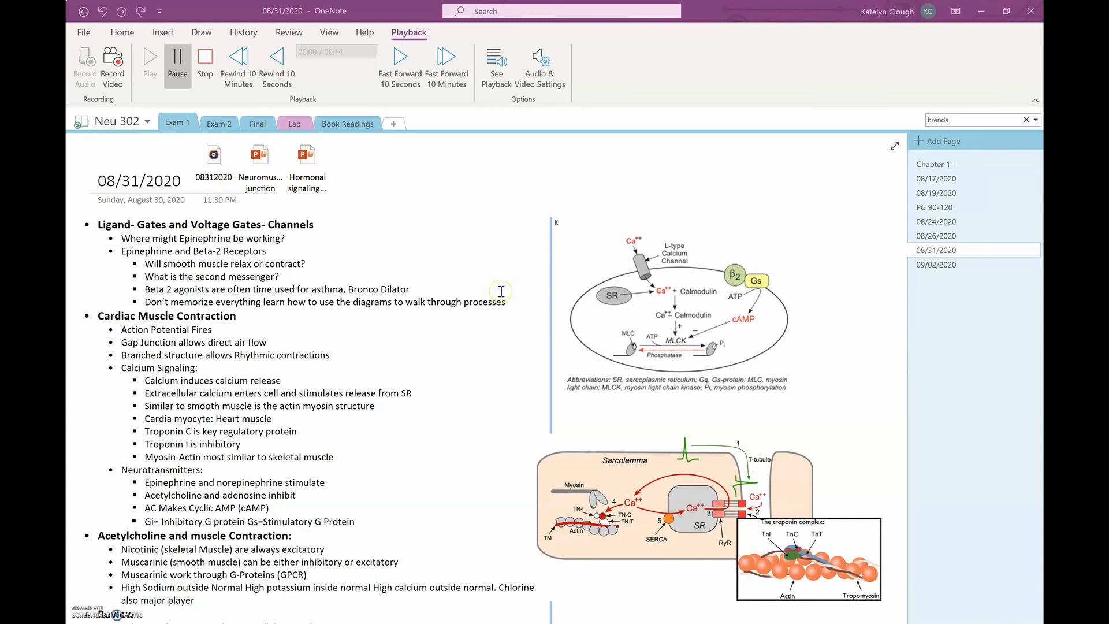
pyautogui.scroll(-10, 376, 333)
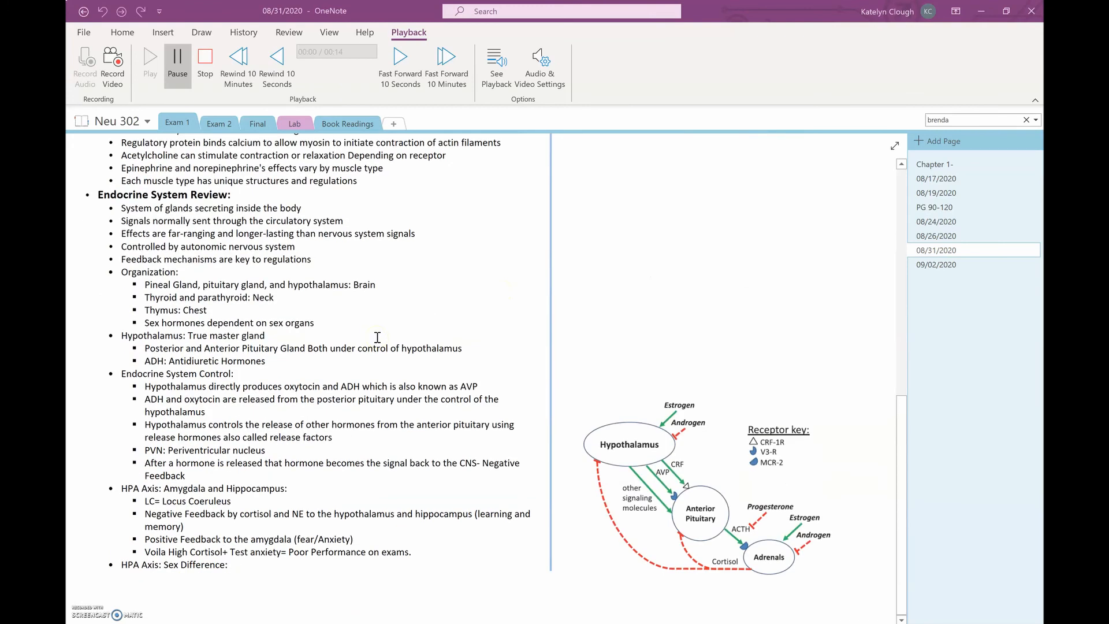
pyautogui.scroll(9, 377, 337)
pyautogui.scroll(1, 377, 337)
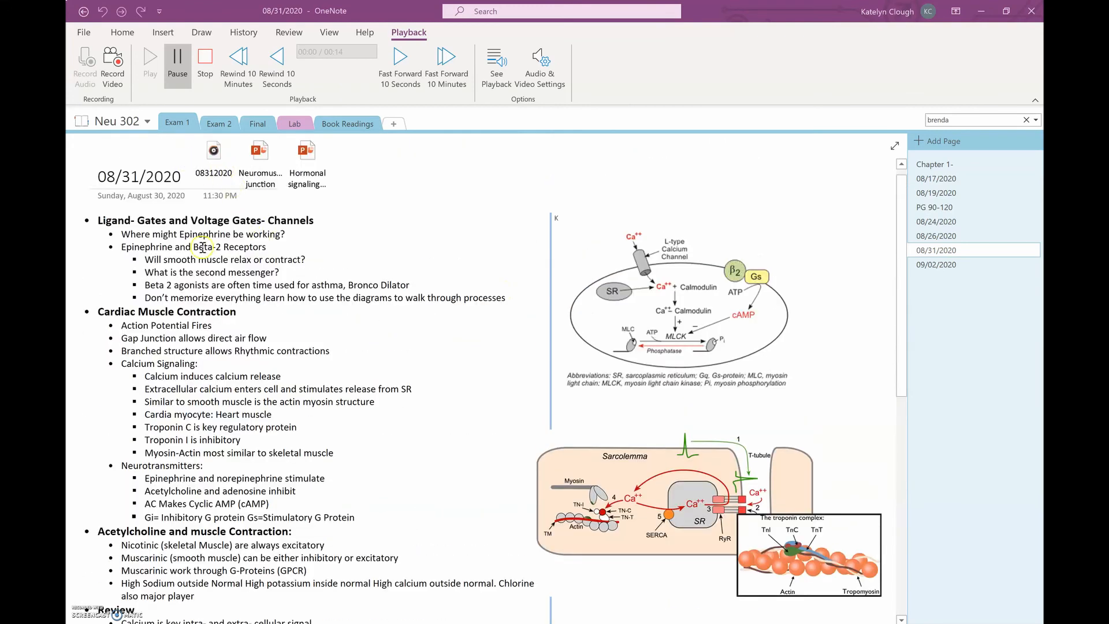